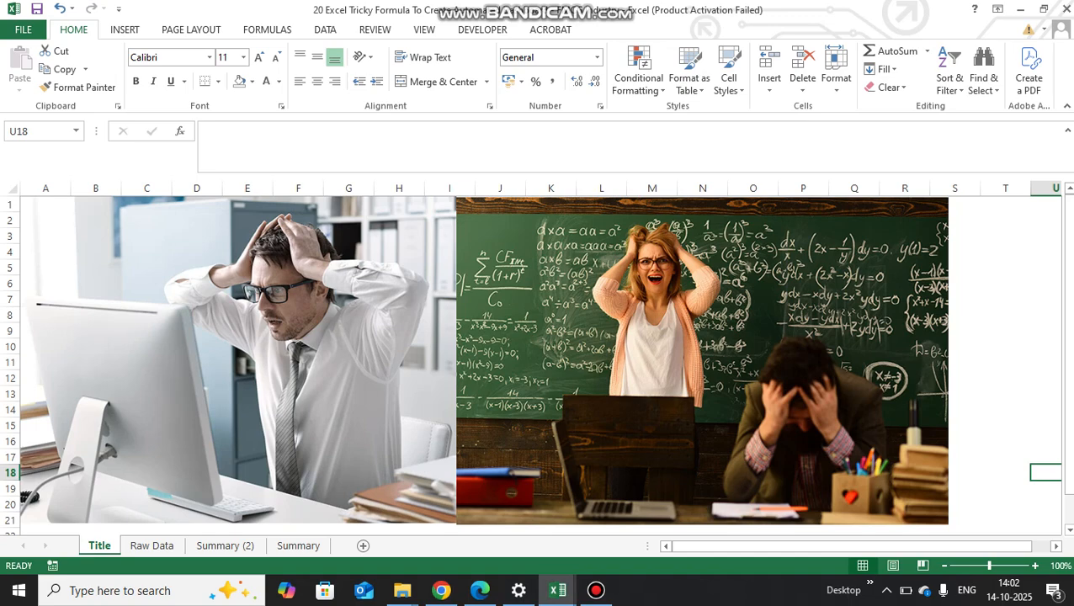
- Open the Raw Data sheet and examine its CM Name, Date of Joining, Month and Achieved Mandays % columns
left_click(152, 546)
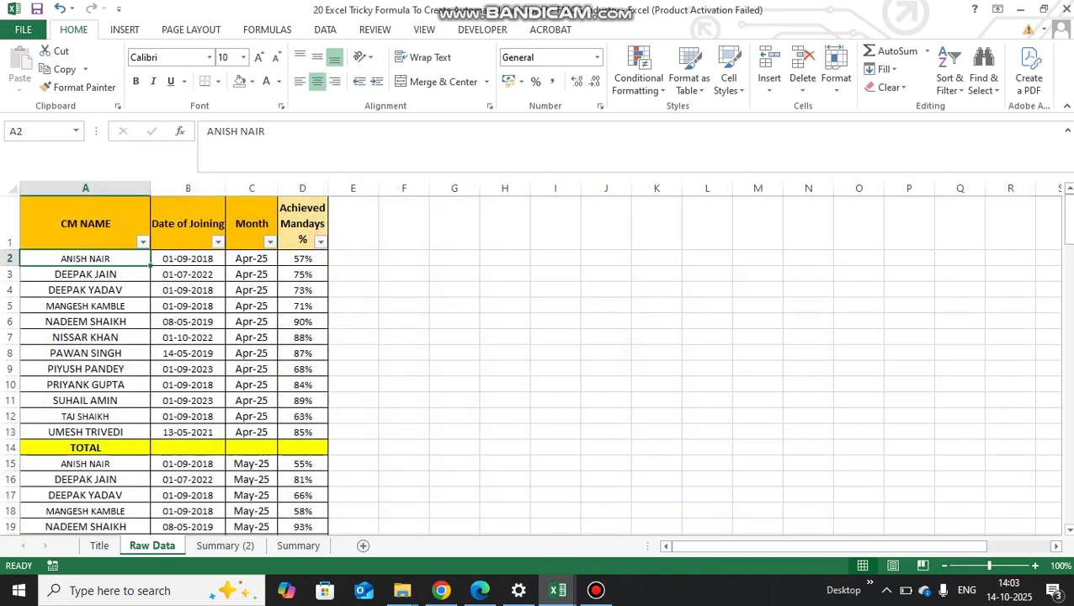
key("Up")
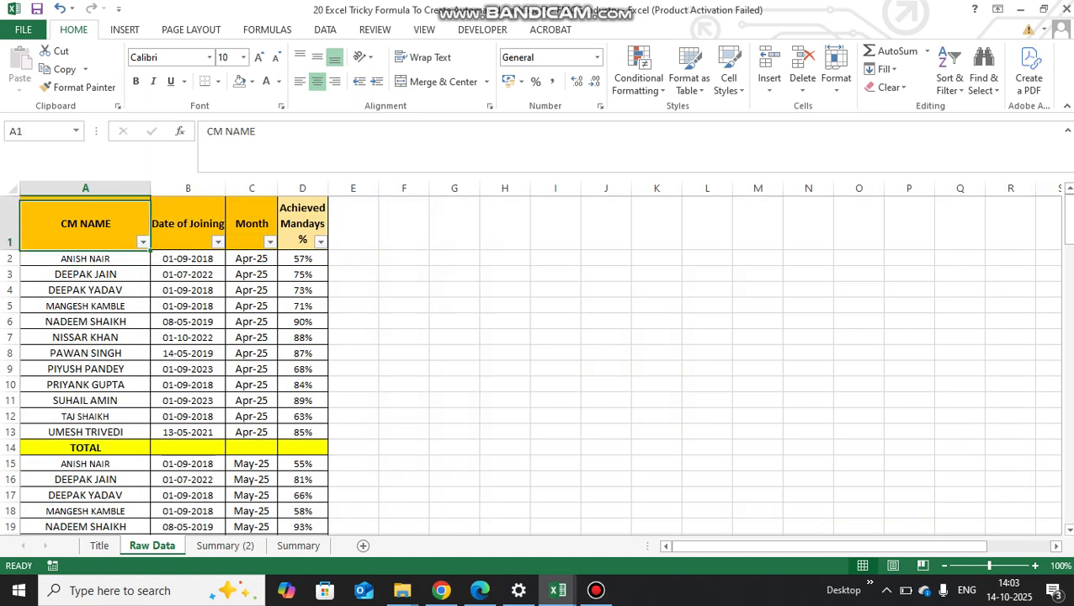
key("Down")
key("Down")
key("Up")
key("Up")
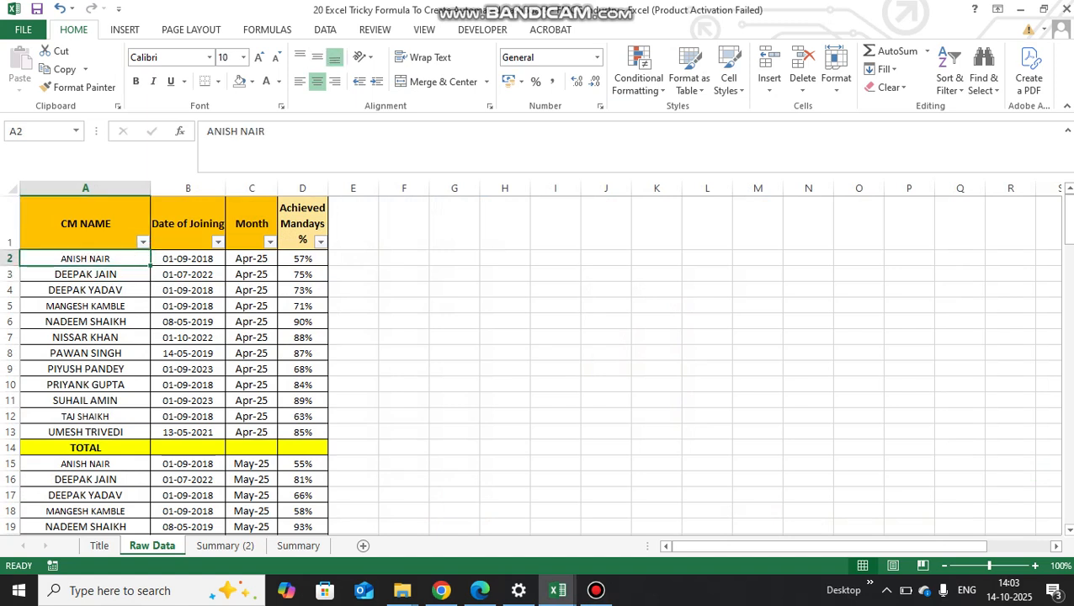
key("ctrl+shift+Down")
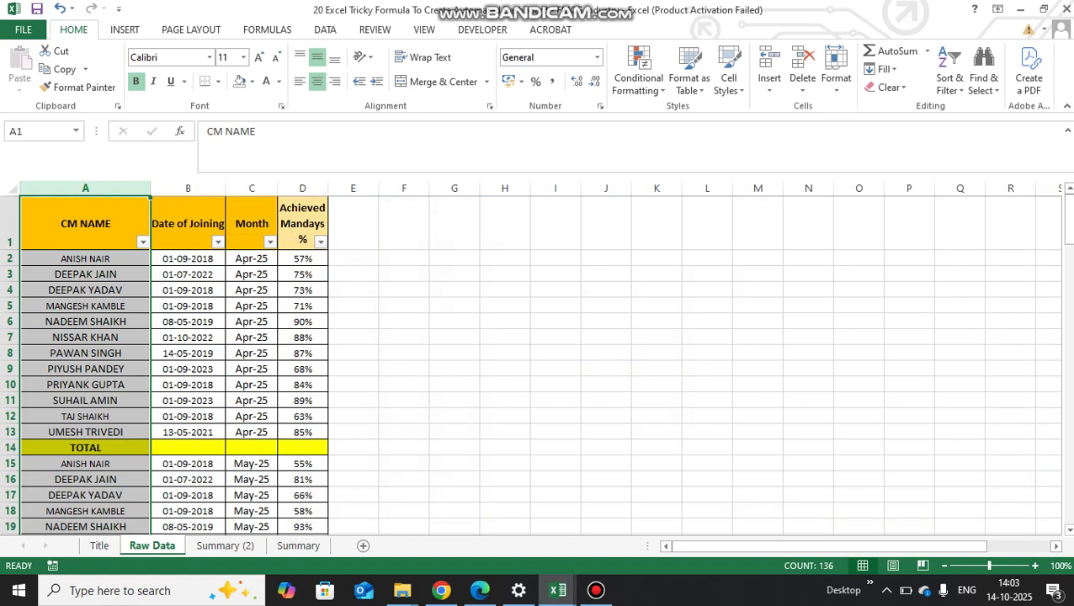
key("shift+Right")
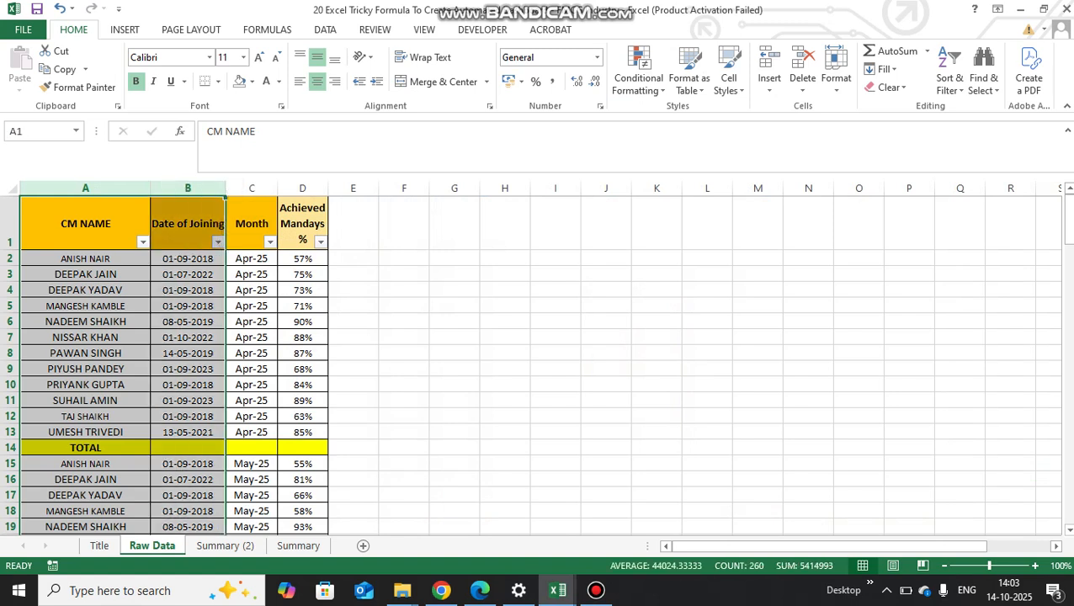
key("shift+Right")
key("Right")
key("Right")
key("Right")
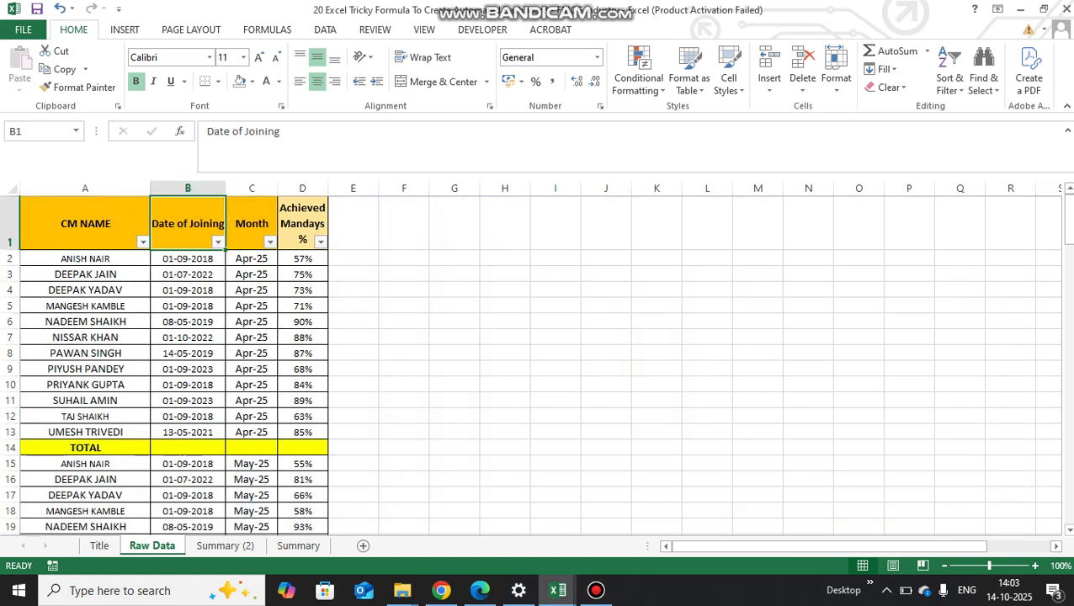
key("ctrl+shift+Down")
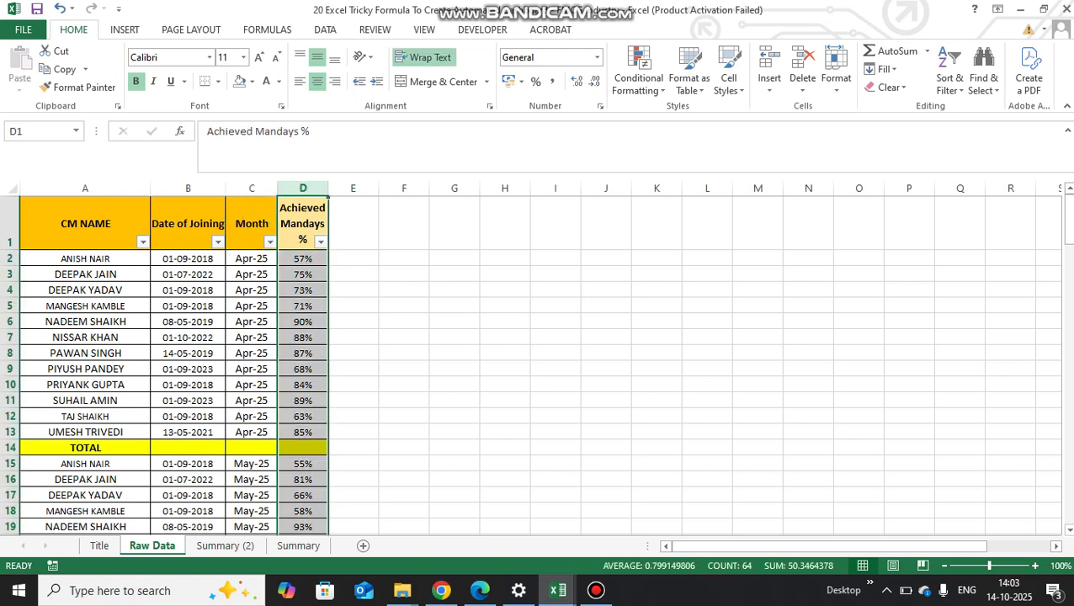
key("Down")
key("ctrl+Down")
key("ctrl+Up")
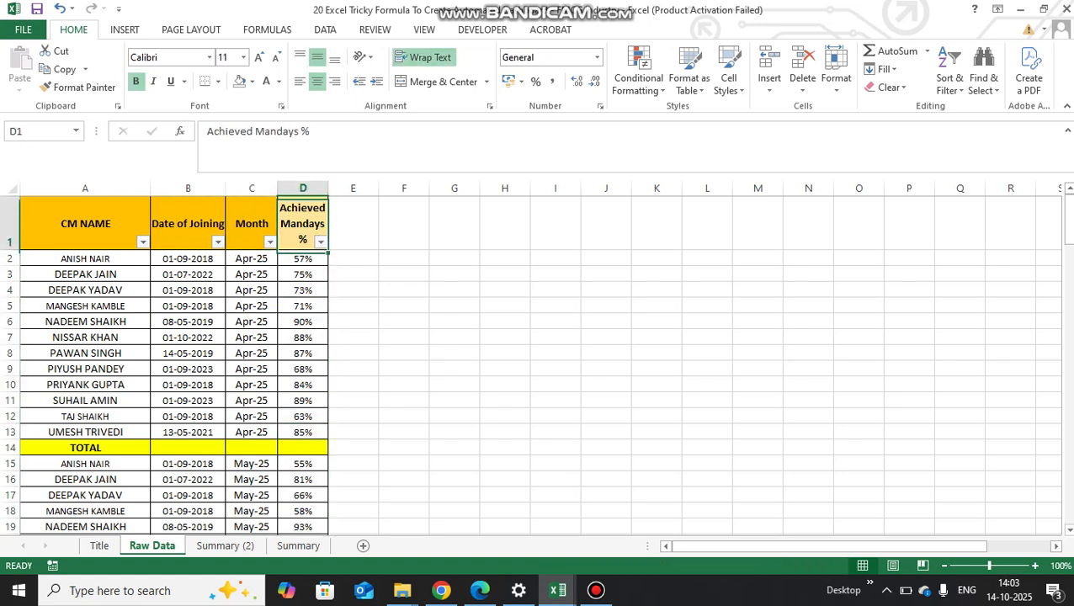
- Examine how the Raw Data rows list the manager names and repeat them for each month
key("Left")
key("Left")
key("Left")
key("Down")
key("Down")
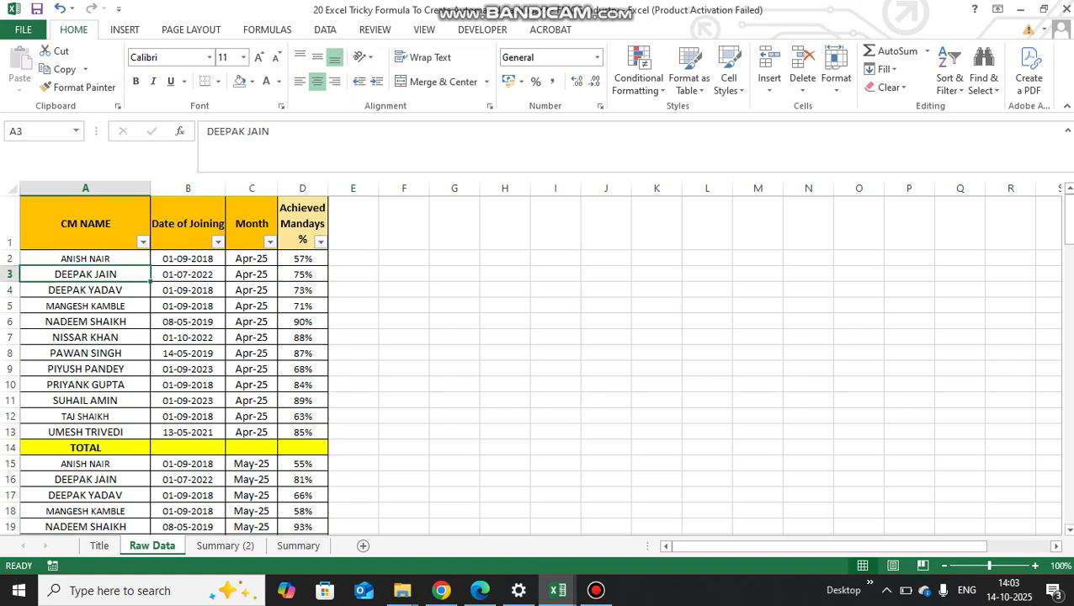
key("Up")
key("Up")
key("Down")
key("Down")
key("Down")
key("Down")
key("Down")
key("Down")
key("Down")
key("Down")
key("Down")
key("Down")
key("Down")
key("Up")
key("Up")
key("Right")
key("Right")
key("Down")
key("Down")
key("Down")
key("Down")
key("Down")
key("Down")
key("Down")
key("Down")
key("Down")
key("ctrl+Down")
key("ctrl+Up")
key("ctrl+Up")
key("ctrl+Up")
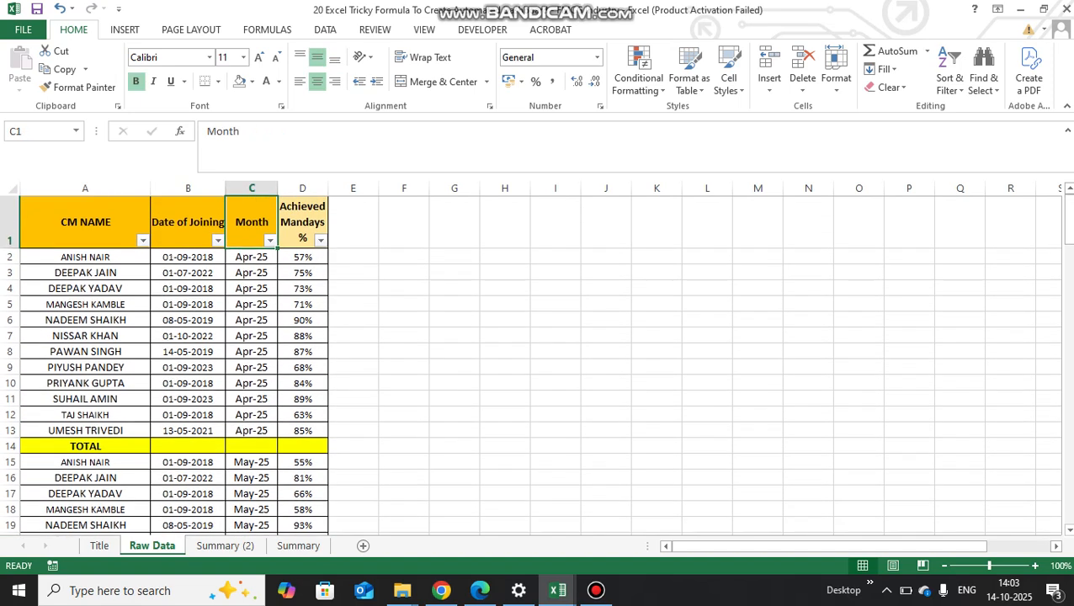
- Examine the Achieved Mandays % values for the Apr-25 records in Raw Data
key("Right")
key("Down")
key("Down")
key("Down")
key("Down")
key("Down")
key("Down")
key("Down")
key("Down")
key("Down")
key("Down")
key("Down")
key("Down")
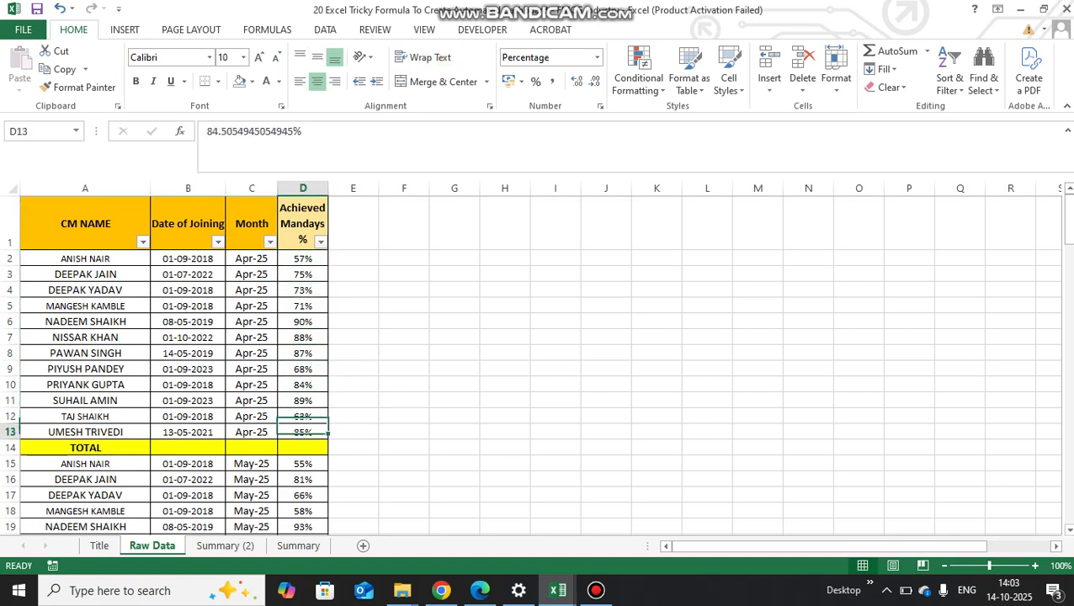
key("ctrl+Up")
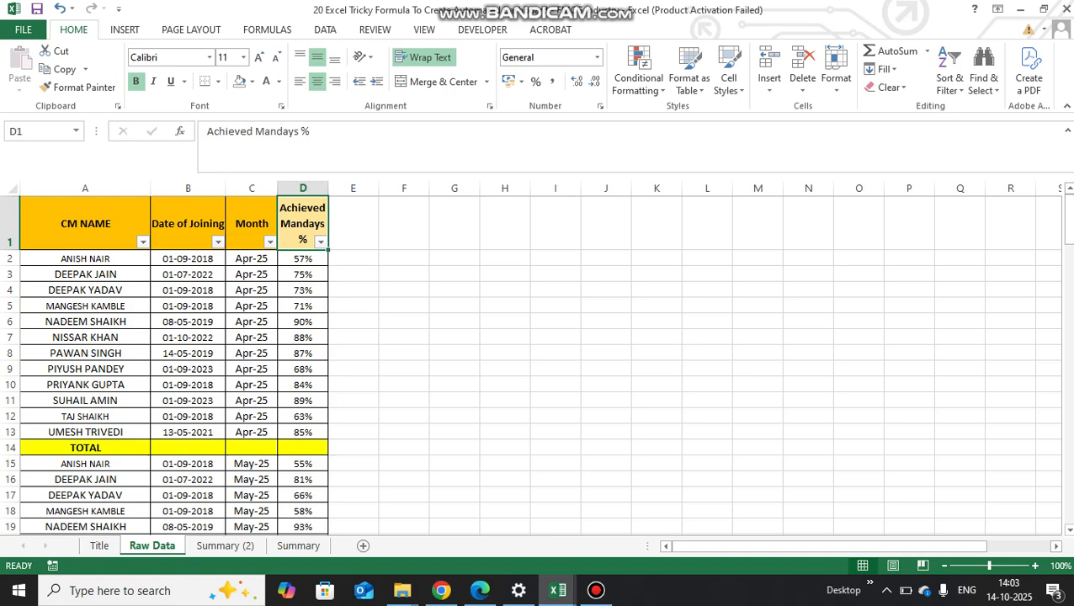
- Clear the achieved mandays cells C3:N12 for all months on the Summary (2) sheet
key("ctrl+Page_Down")
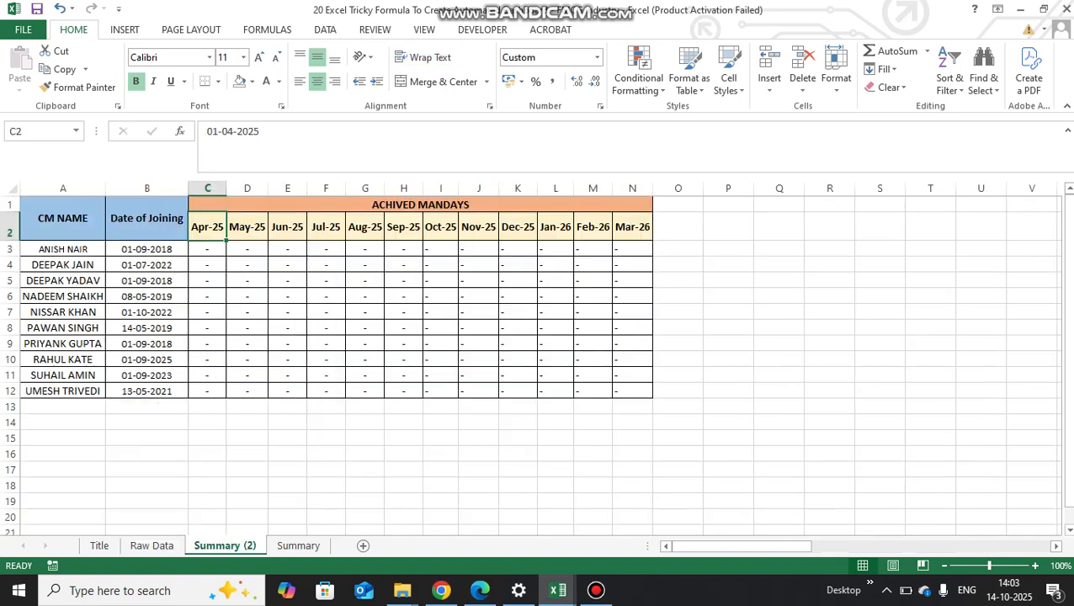
key("Down")
key("ctrl+shift+Right")
key("ctrl+shift+Down")
key("Delete")
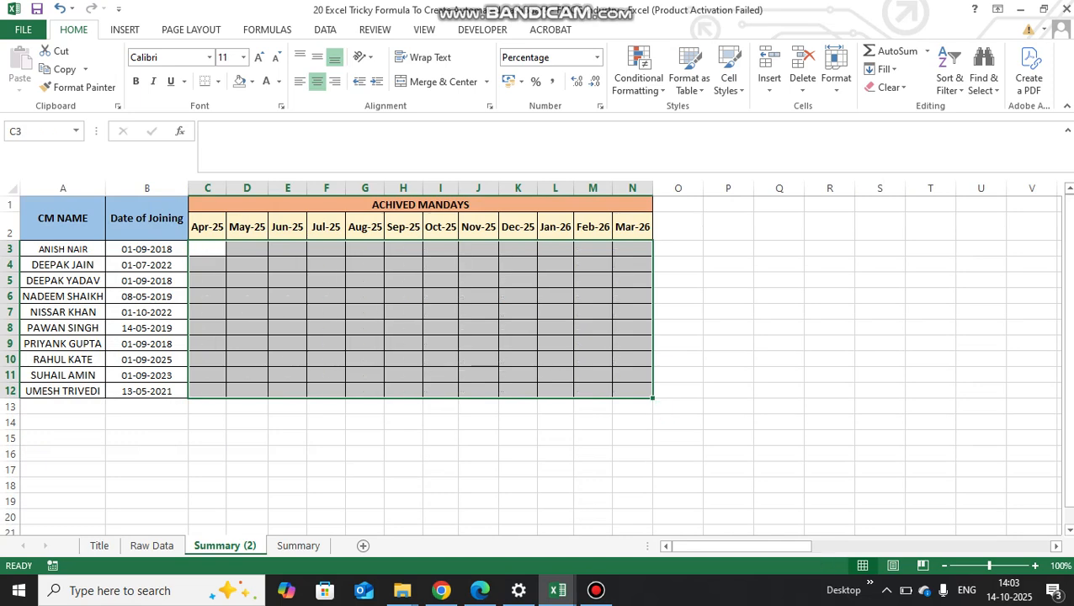
- Examine the layout of the Summary (2) table, including its manager names, joining dates and monthly headings
key("Up")
key("Down")
key("Up")
key("Down")
key("Left")
key("Right")
key("Left")
key("Right")
key("Up")
key("Down")
key("shift+Right")
key("shift+Right")
key("shift+Right")
key("shift+Right")
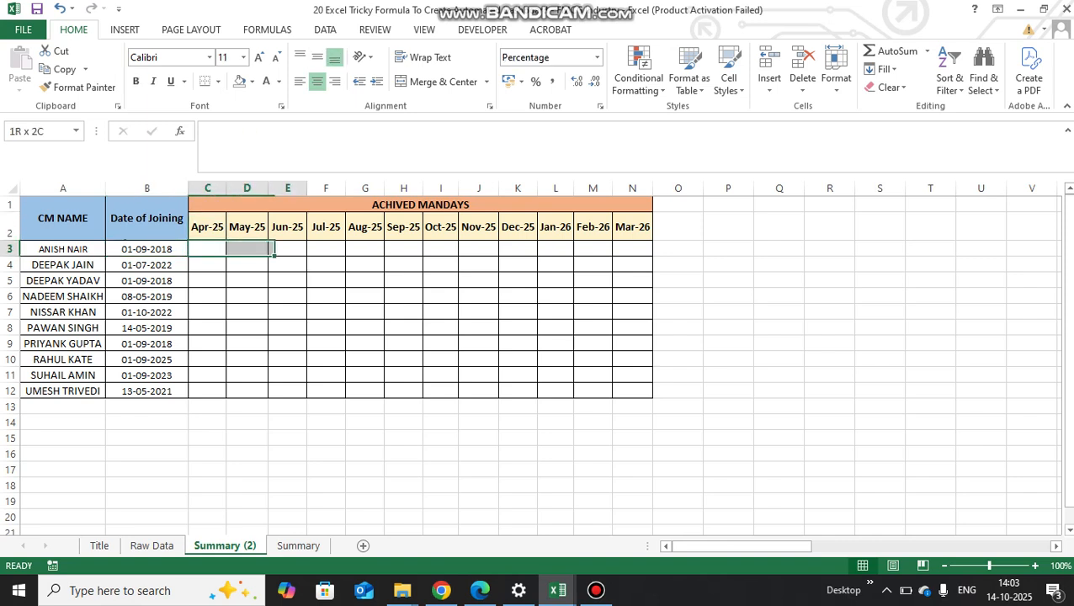
key("shift+Right")
key("Left")
key("Right")
key("Left")
key("Right")
key("Right")
key("Right")
key("Right")
key("Right")
key("Left")
key("Left")
key("Left")
key("Left")
key("Up")
key("Down")
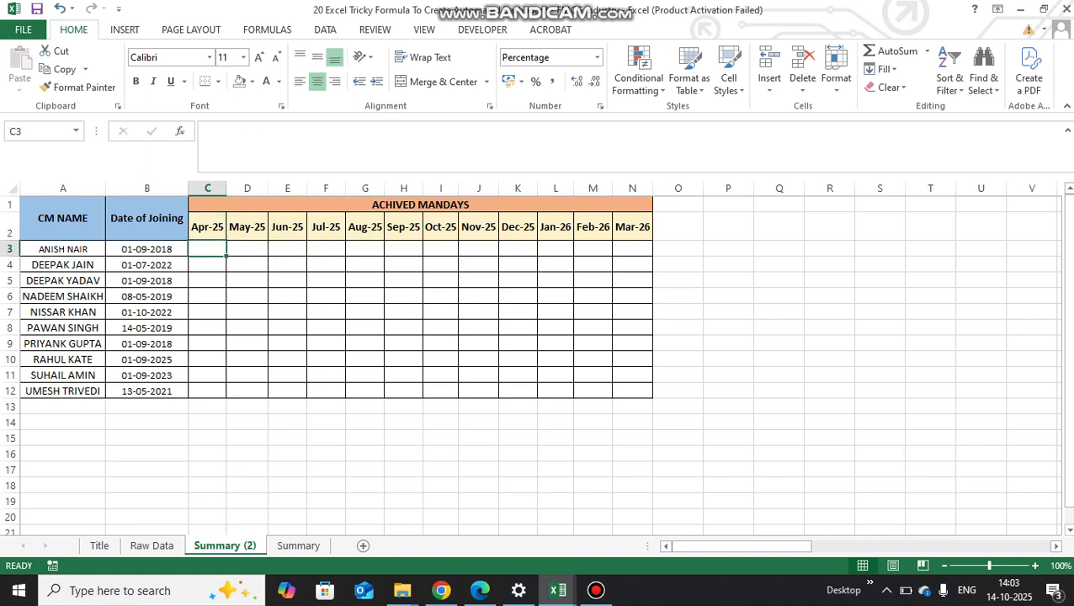
key("Left")
key("Left")
key("Right")
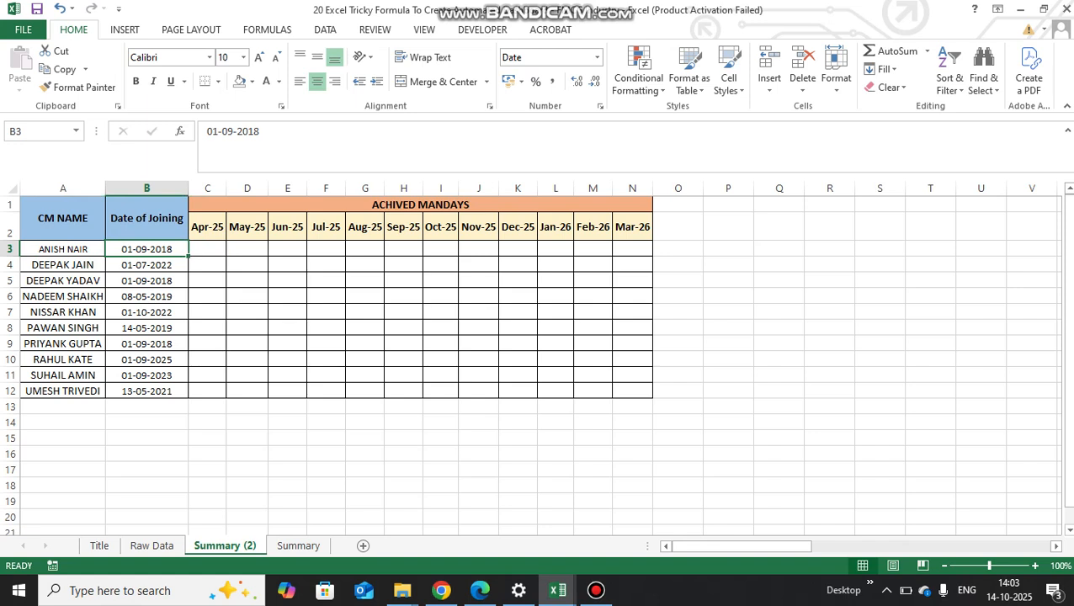
key("Right")
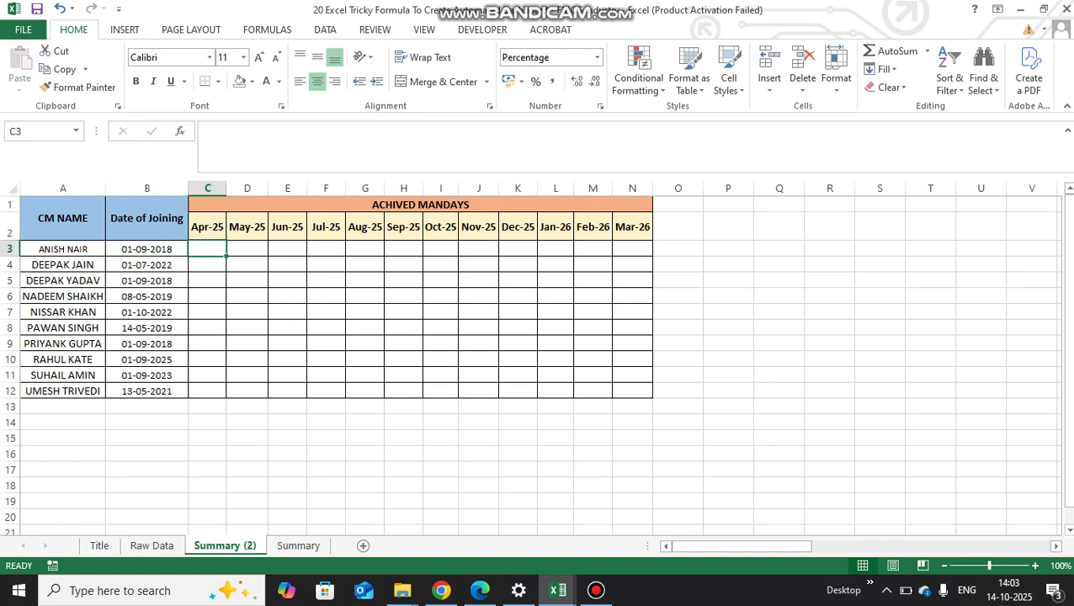
key("Up")
key("Down")
key("Left")
key("Left")
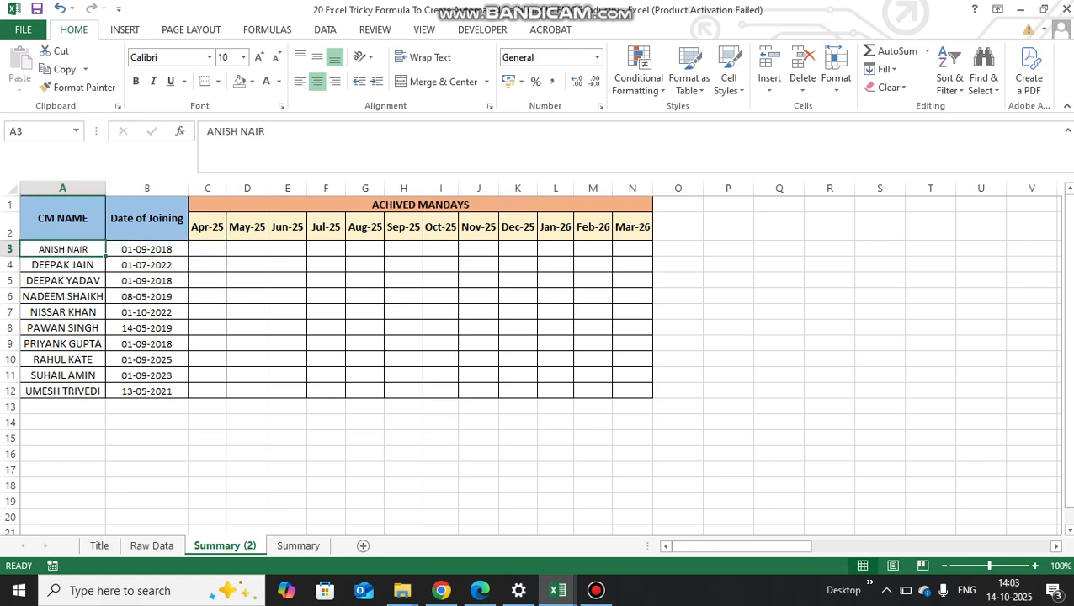
- Compare the Apr-25 heading in Summary (2) with the first Raw Data record's name, month and achieved mandays cells
left_click(207, 226)
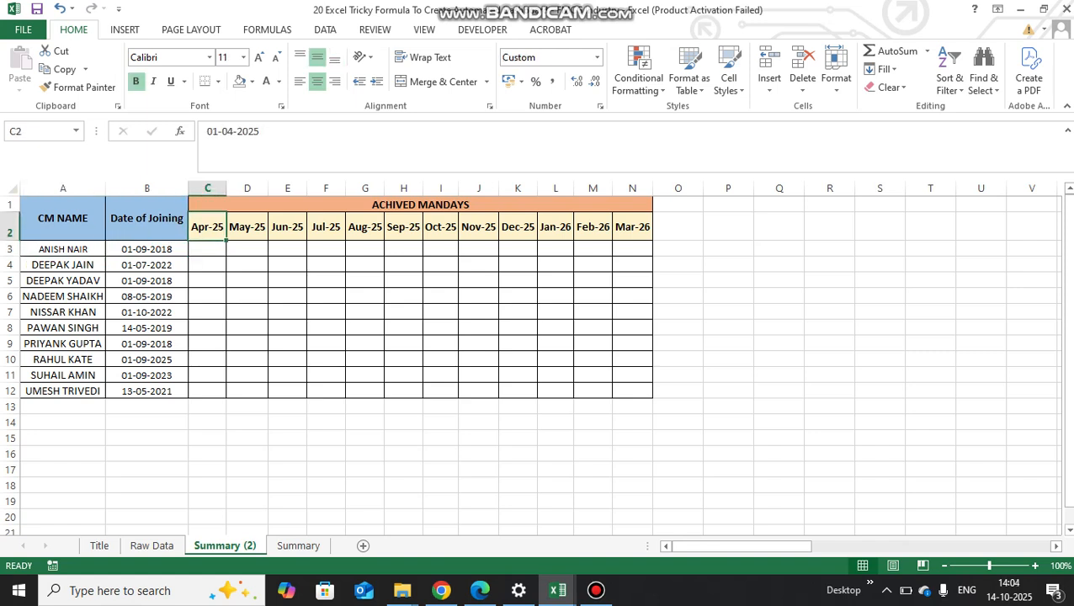
left_click(151, 546)
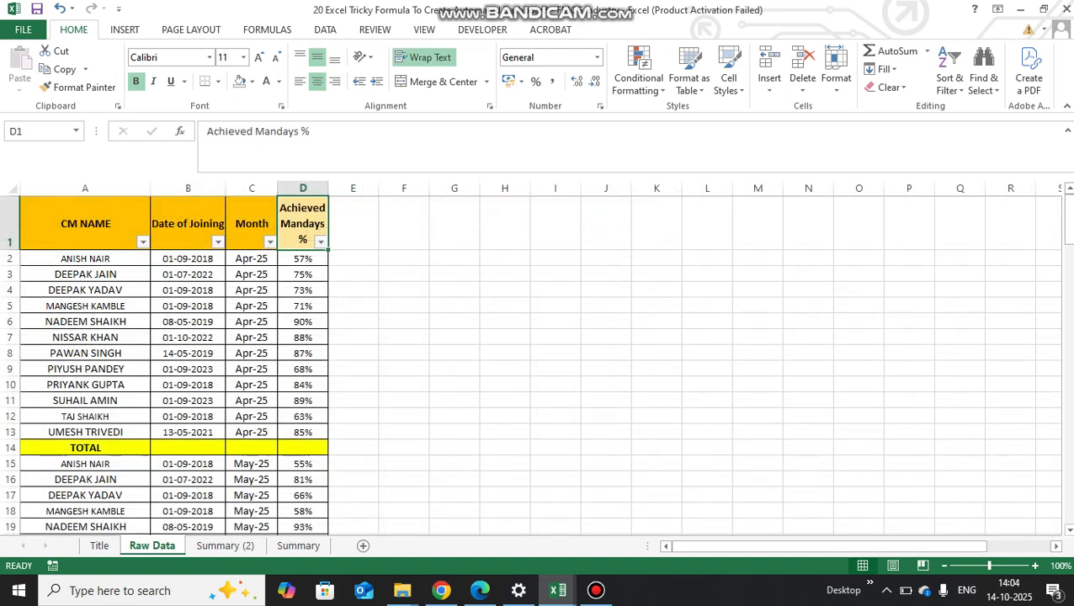
left_click(85, 258)
left_click(252, 259)
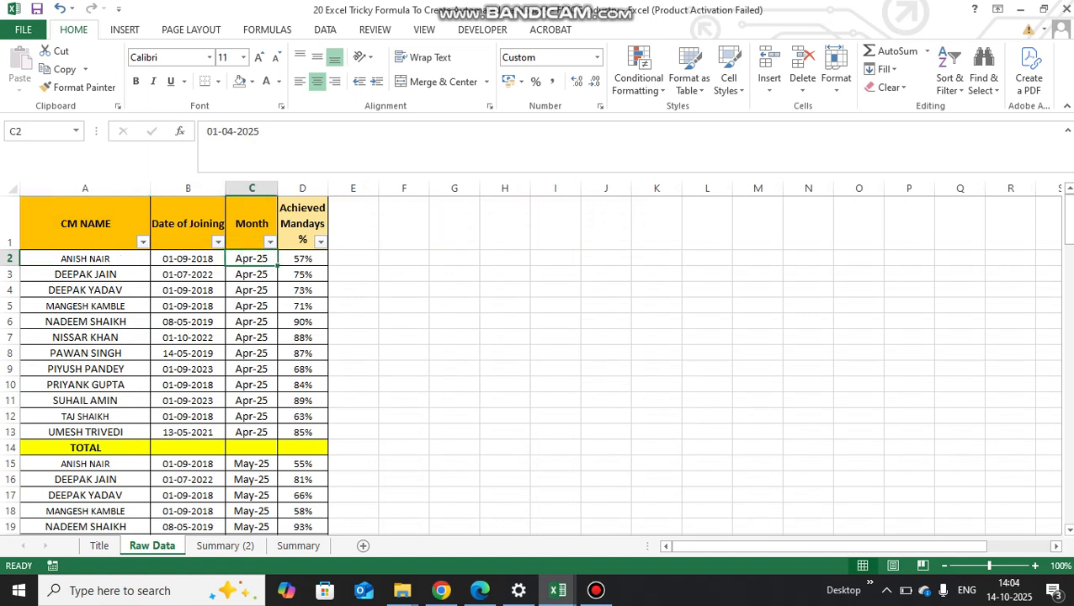
left_click(303, 259)
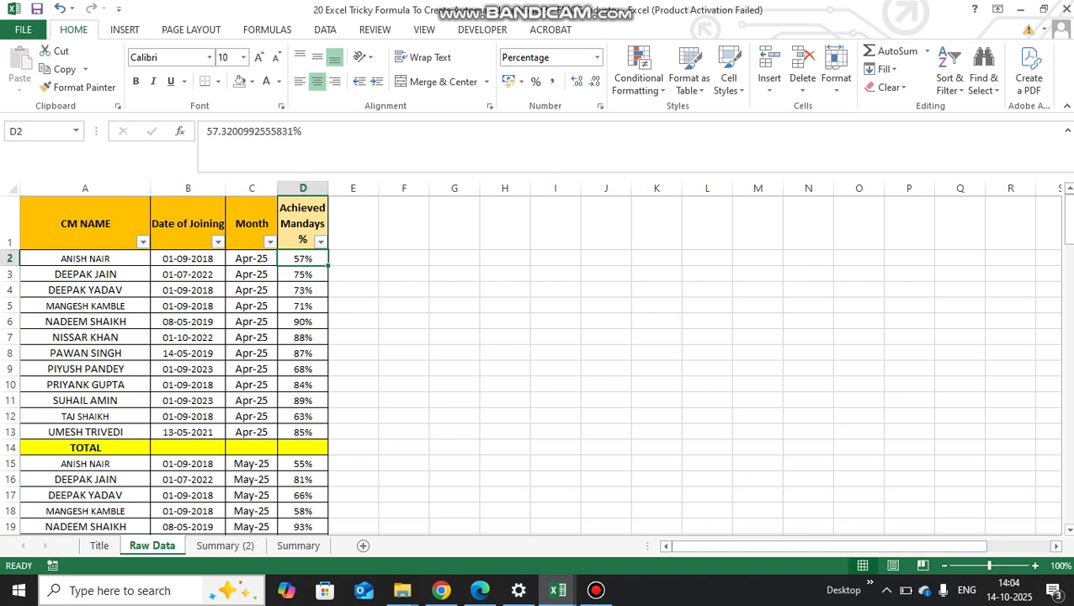
- Insert a new column before Achieved Mandays % in Raw Data and give it the heading "For Summary"
left_click(303, 188)
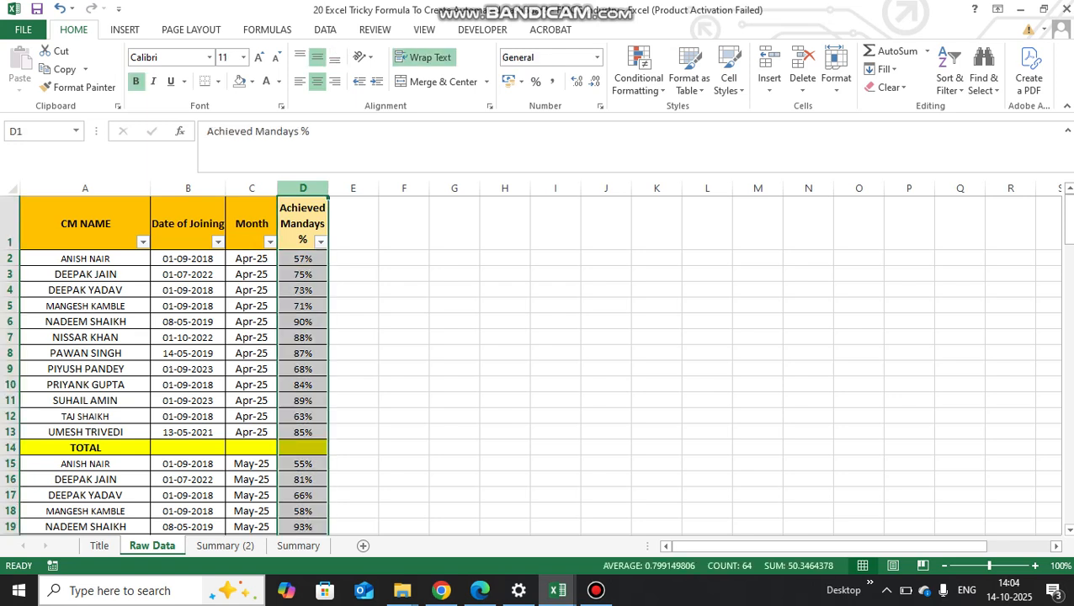
key("ctrl+shift+plus")
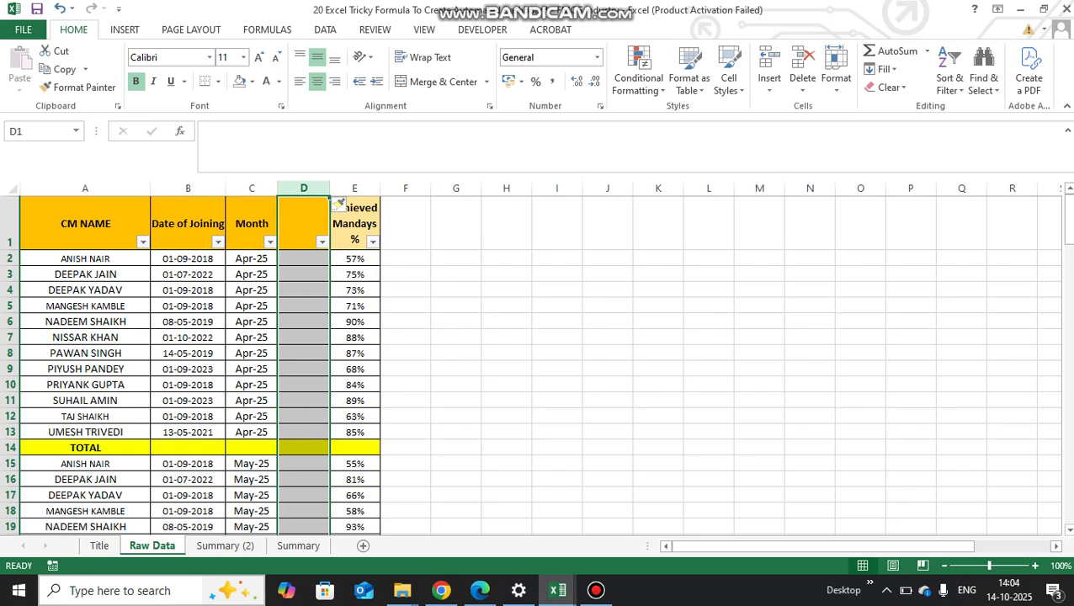
left_click(303, 221)
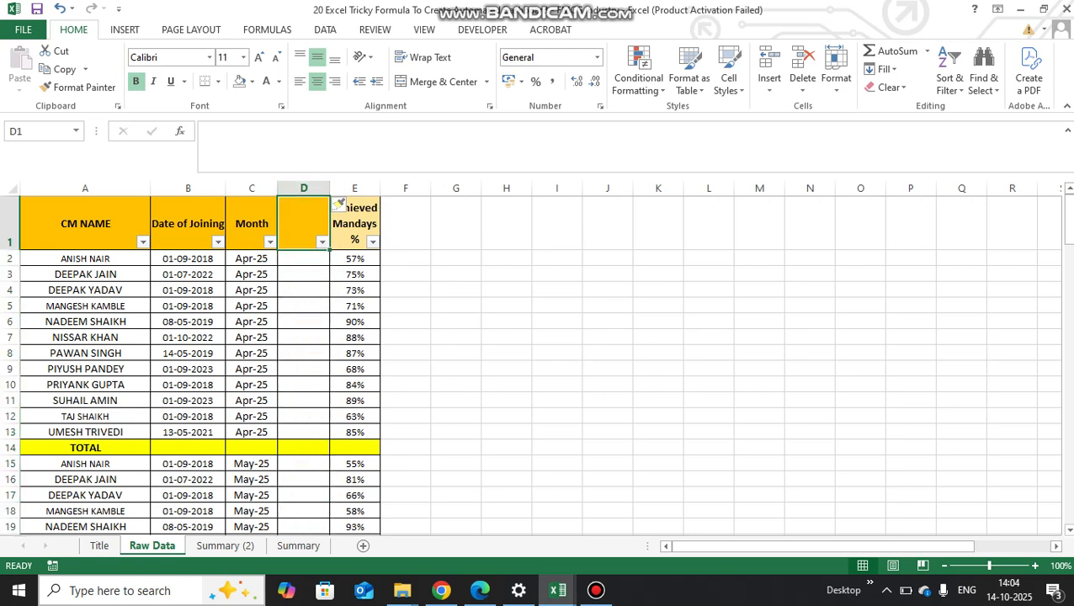
type("For S")
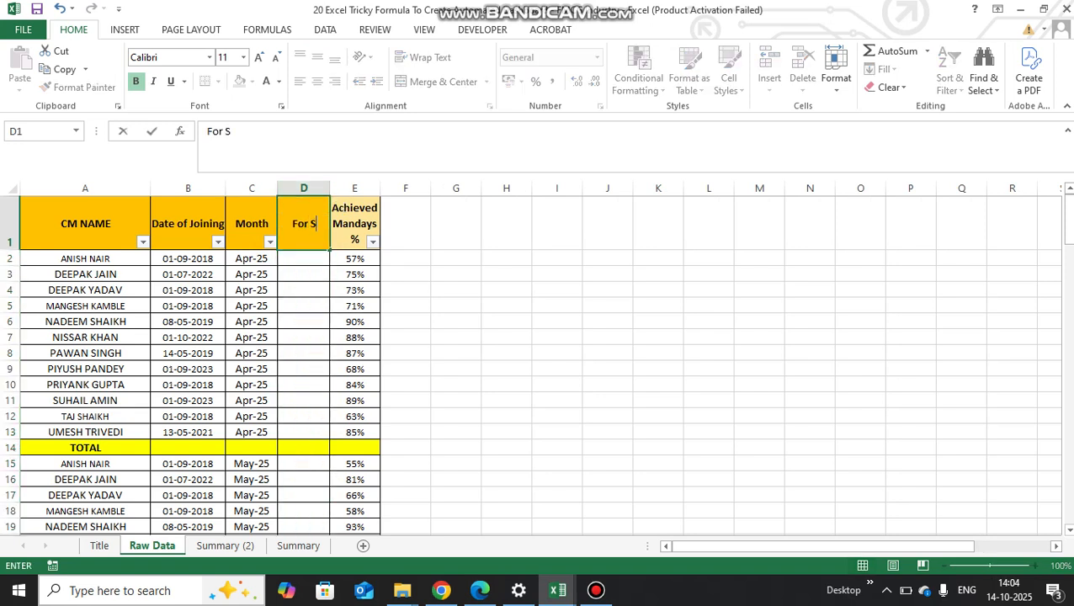
type("ummary")
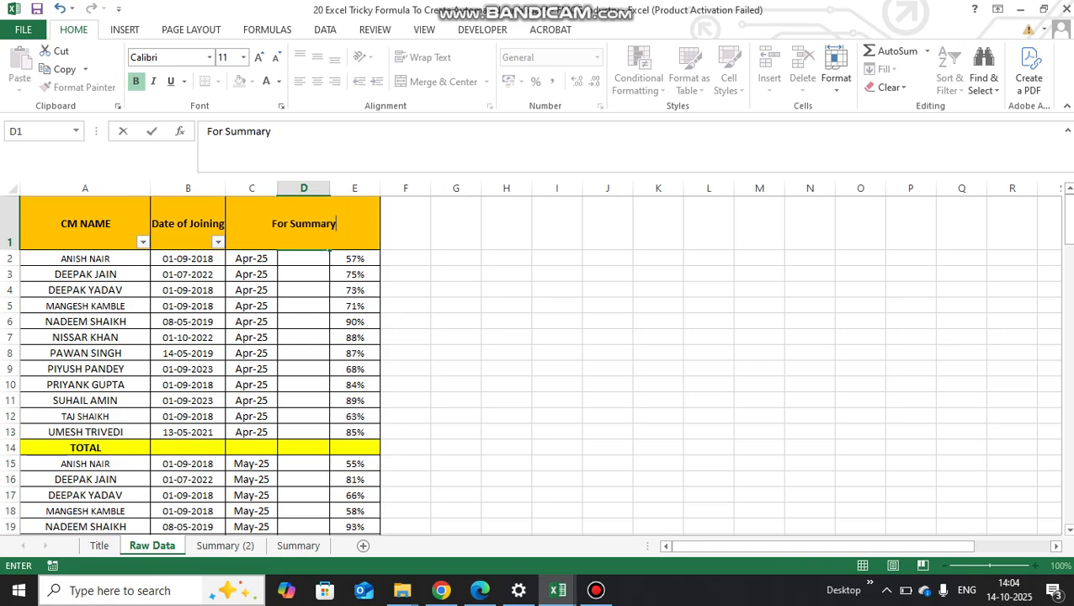
key("ctrl+Return")
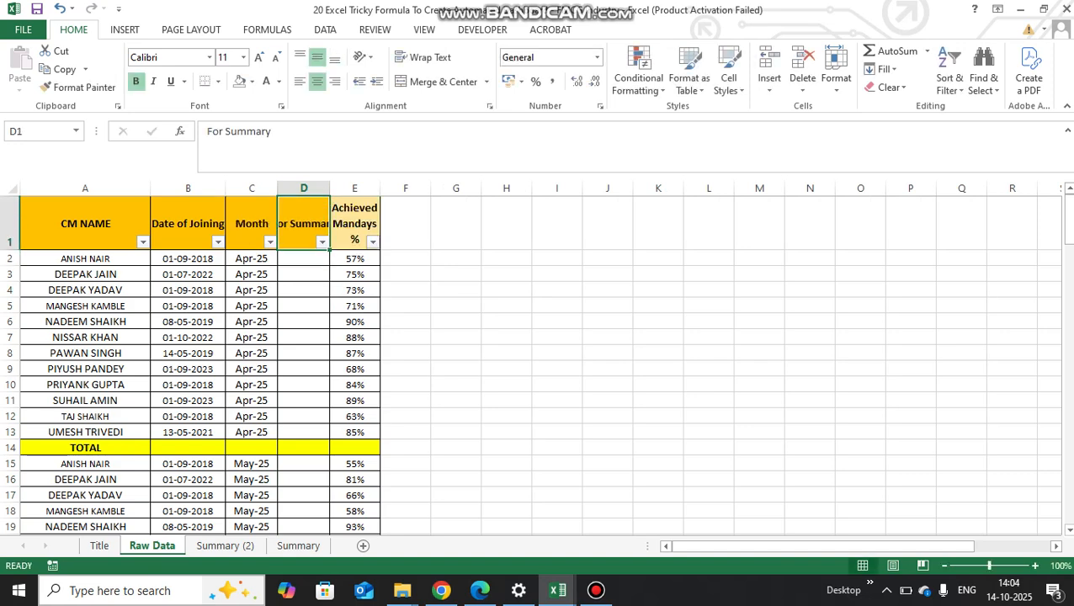
- Autofit the width of column D to its For Summary heading
key("alt+h")
key("o")
key("i")
- Enter the formula =A2&C2 in cell D2 to join the manager name and month
key("Down")
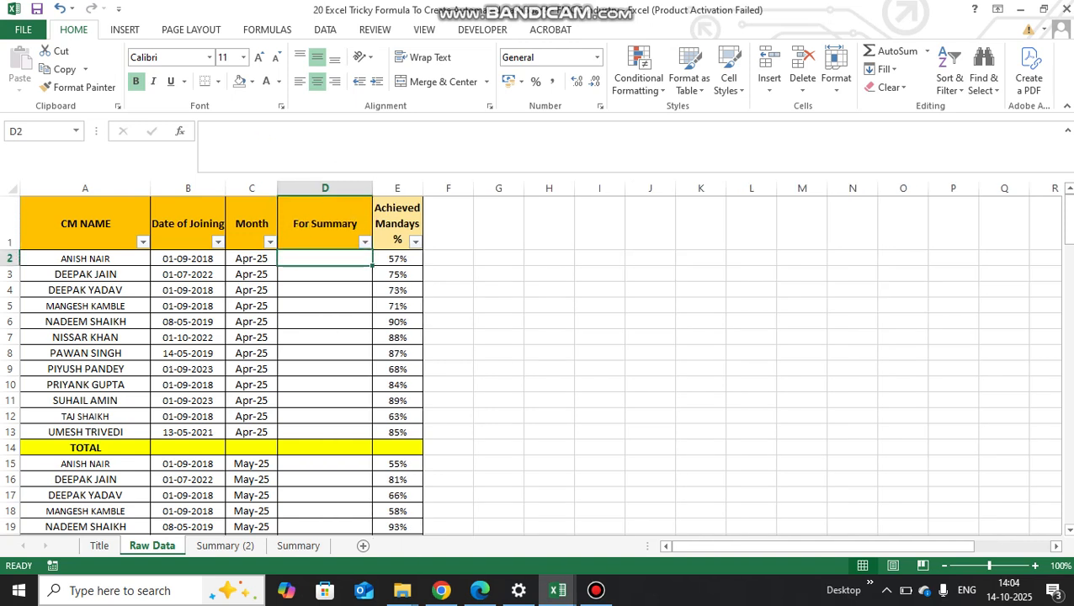
type("=")
key("Left")
key("Left")
key("Left")
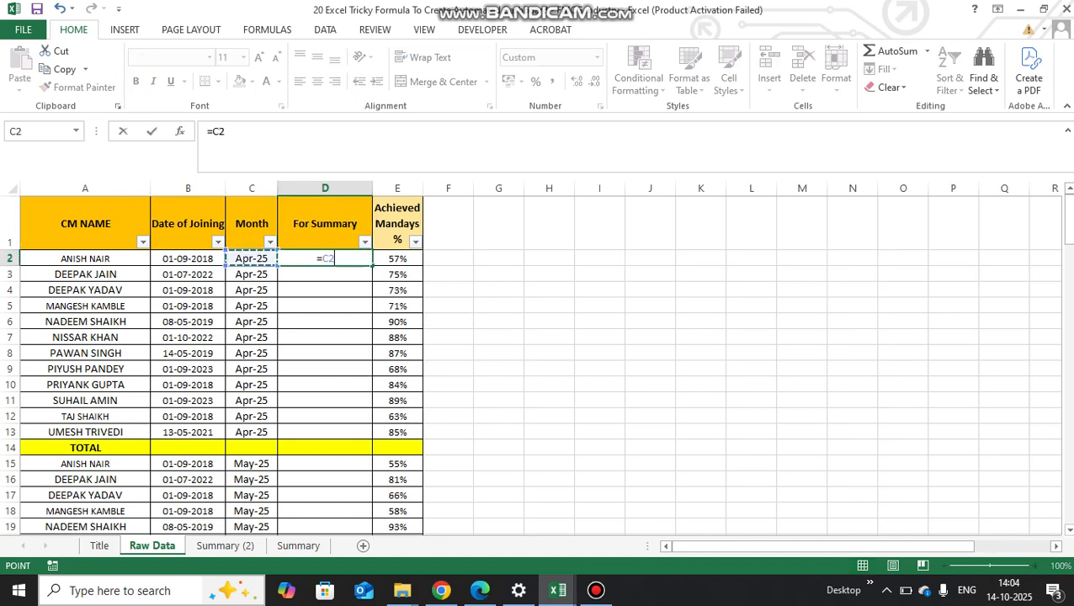
type("&")
key("Left")
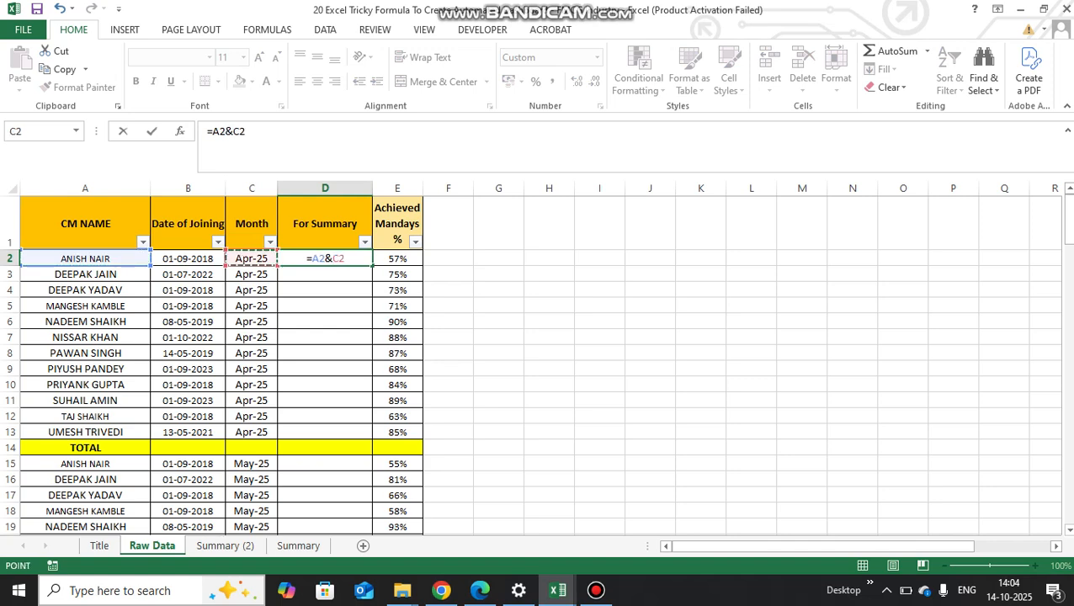
key("Return")
- Copy the D2 name-and-month formula down the For Summary column through row 136, pasting formulas only
key("Up")
key("ctrl+c")
key("Left")
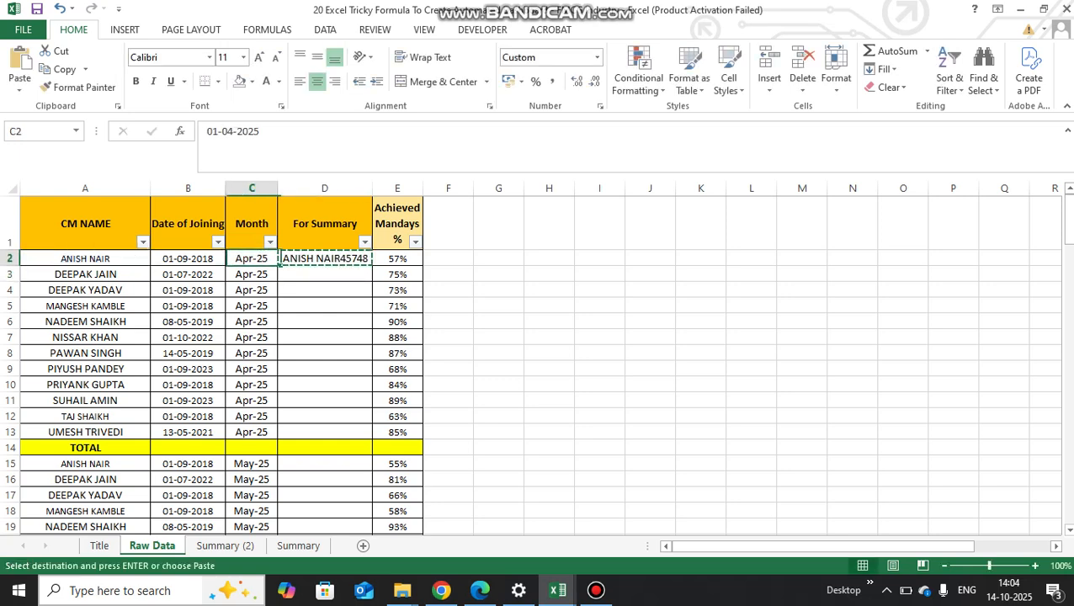
key("Right")
key("Right")
key("Right")
key("ctrl+Down")
key("Left")
key("ctrl+Up")
key("Up")
key("Left")
key("Left")
key("Left")
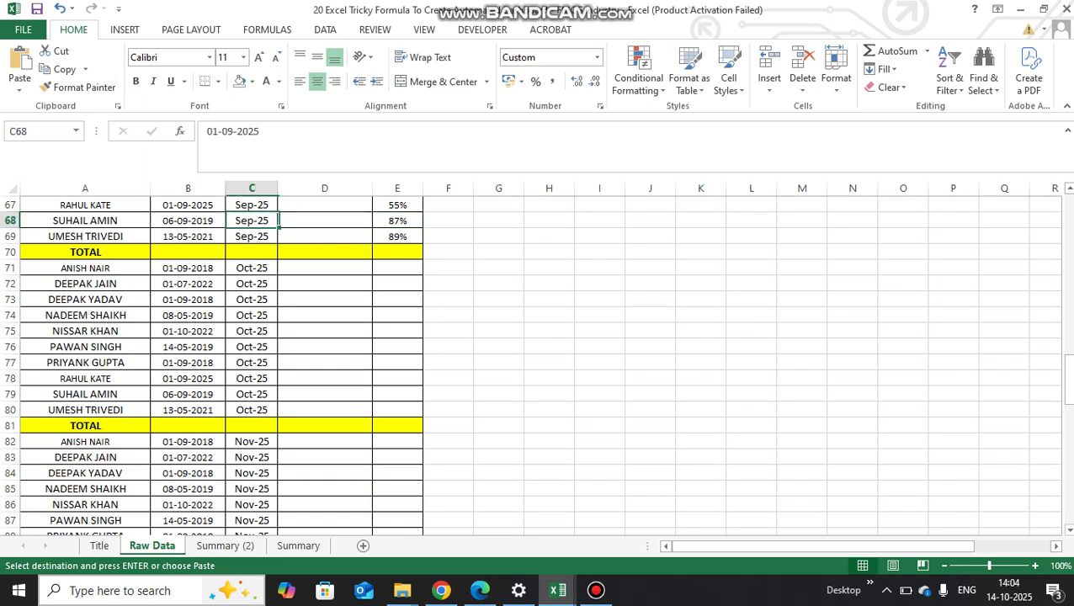
key("Down")
key("ctrl+Down")
key("ctrl+Down")
key("ctrl+Down")
key("ctrl+Down")
key("ctrl+Down")
key("ctrl+Down")
key("ctrl+Down")
key("ctrl+Down")
key("ctrl+Down")
key("ctrl+Down")
key("ctrl+Down")
key("ctrl+Down")
key("ctrl+Down")
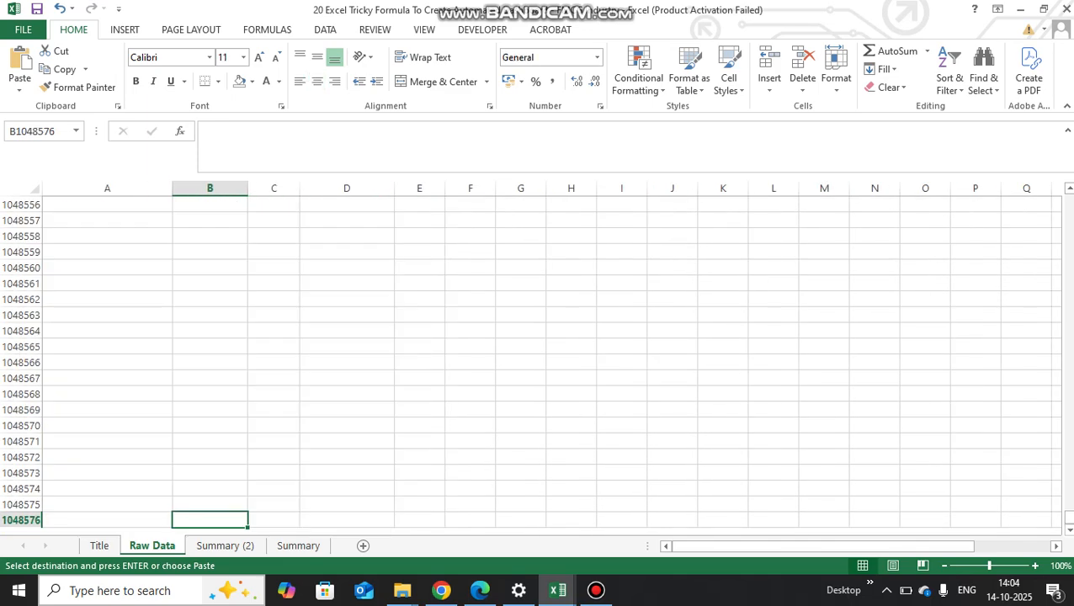
key("ctrl+Up")
key("Right")
key("Down")
key("Right")
key("Right")
key("Left")
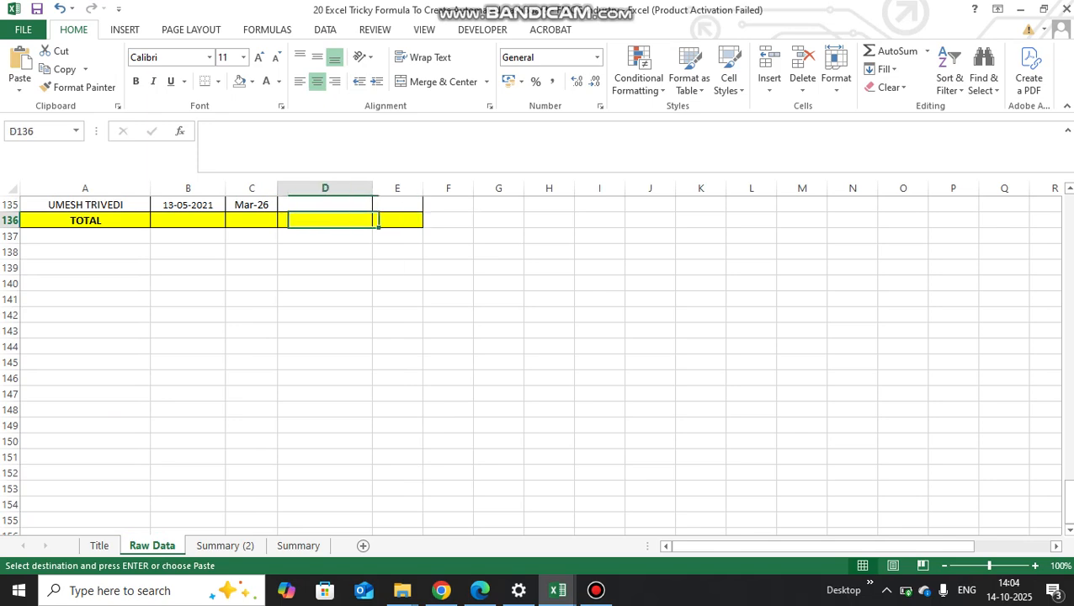
key("ctrl+shift+Up")
key("ctrl+shift+Up")
key("shift+Down")
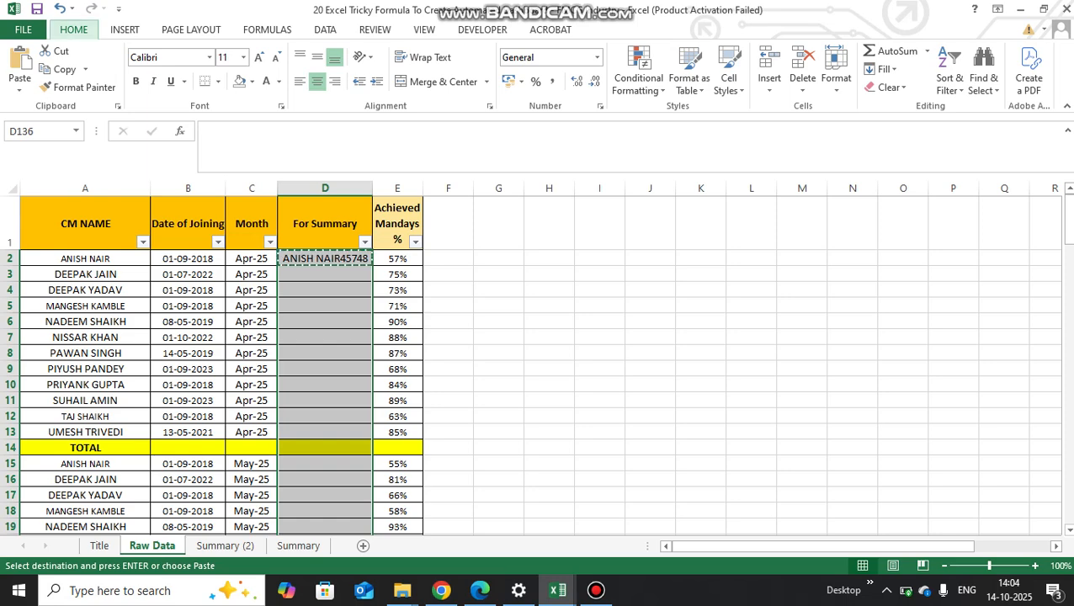
key("alt+e")
key("s")
key("Return")
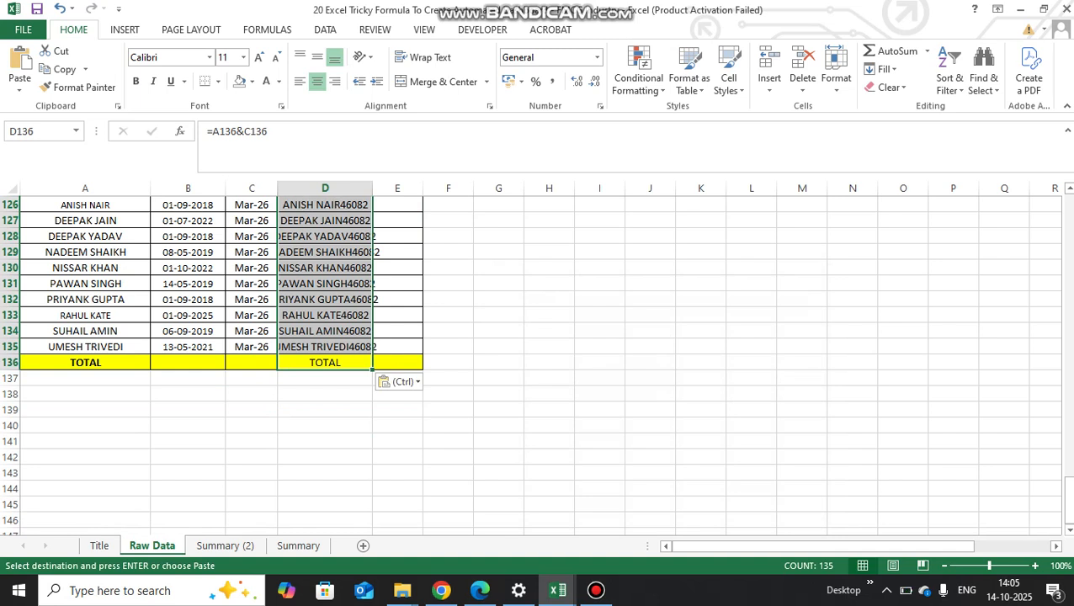
- Autofit column D to the width of its joined name-and-month entries
key("ctrl+Up")
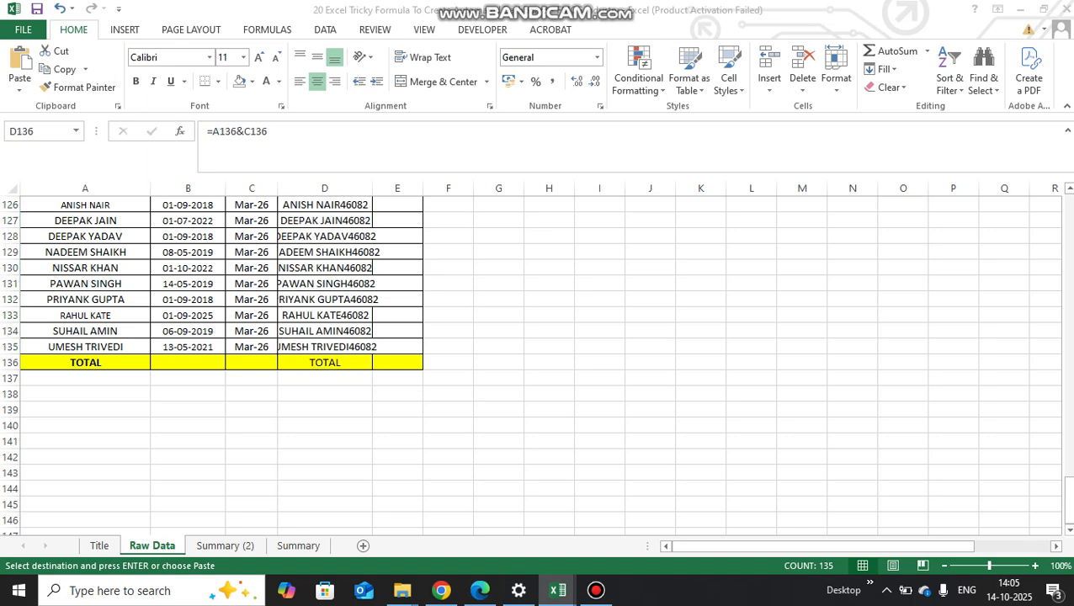
key("alt+Tab")
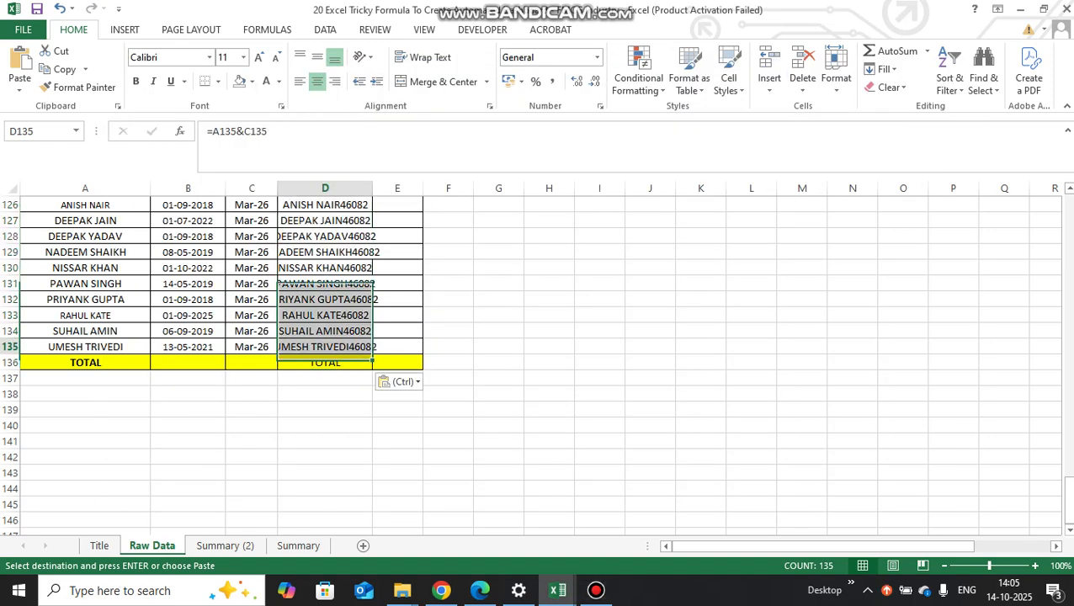
left_click(325, 331)
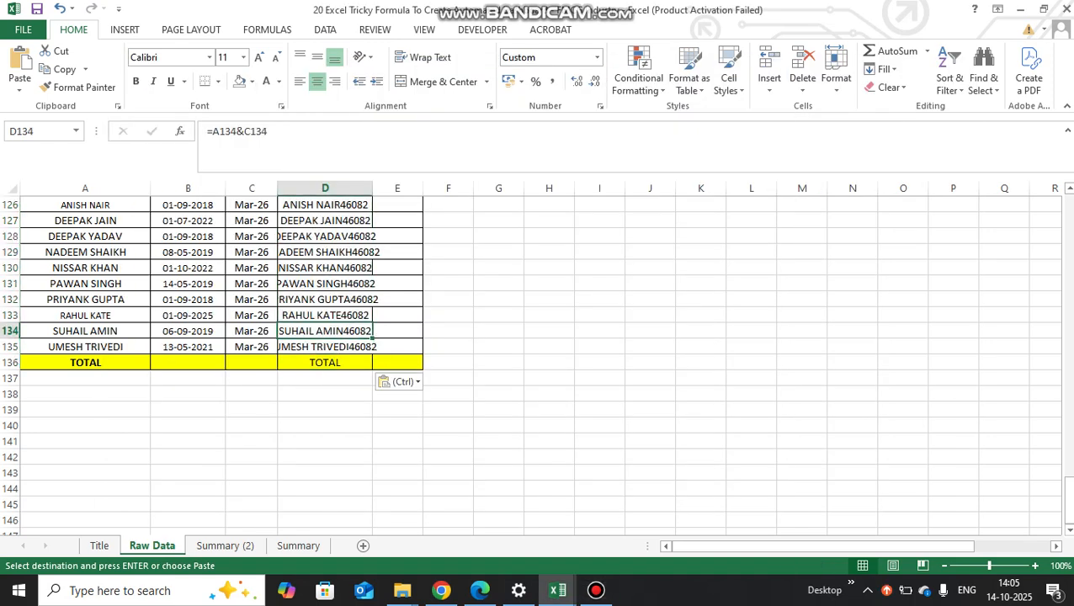
key("ctrl+Up")
key("Down")
key("ctrl+shift+Down")
key("alt+o")
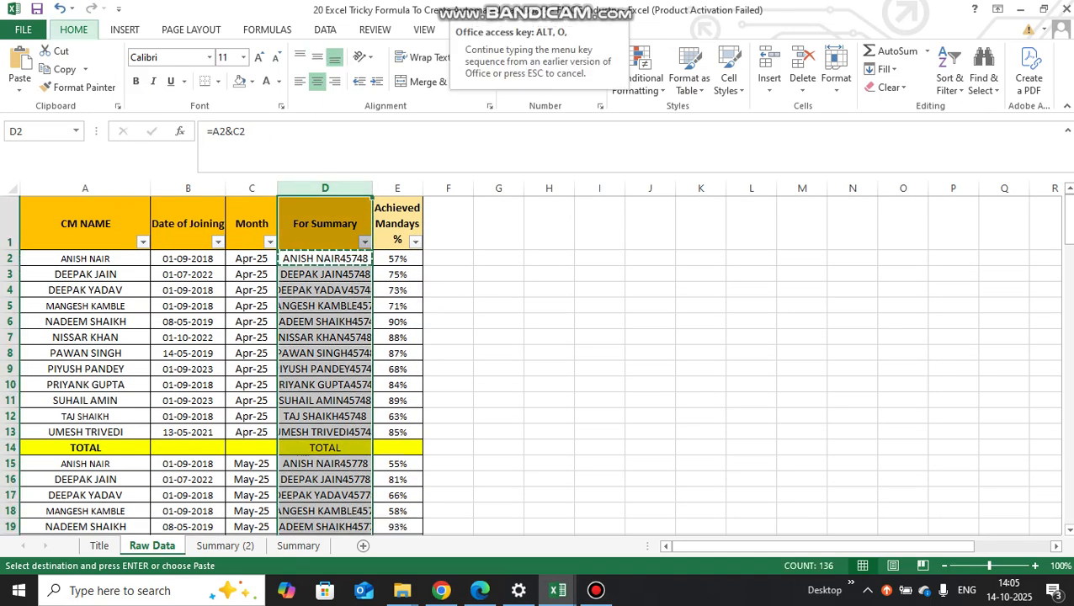
key("c")
key("a")
key("Up")
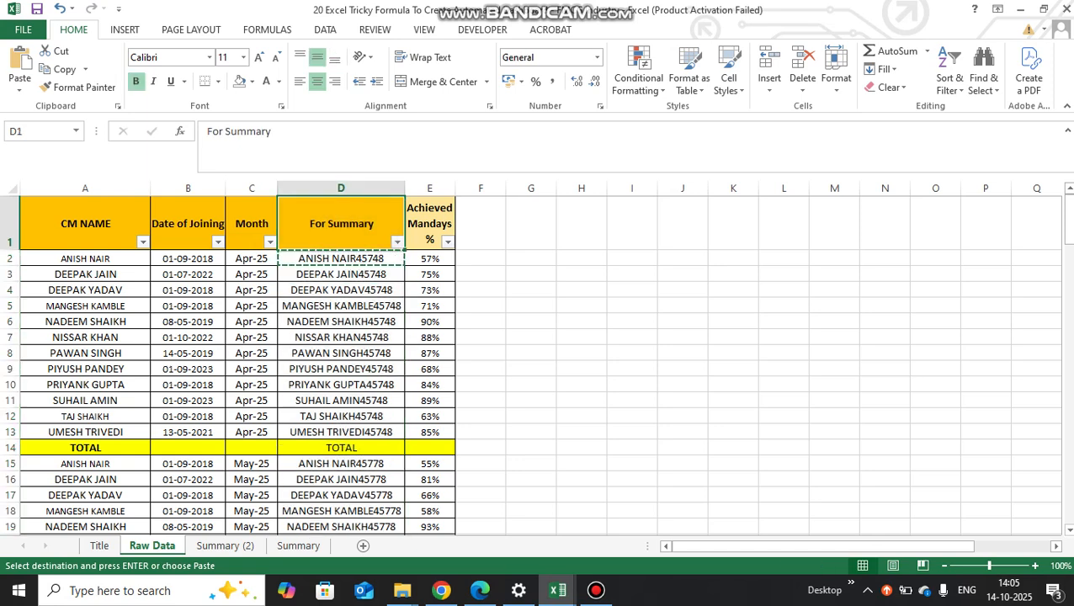
- Begin a VLOOKUP in cell C3 of Summary (2) with A3&C2 as the lookup value
key("Down")
key("Down")
key("Up")
key("Up")
key("Down")
key("ctrl+Page_Down")
key("Down")
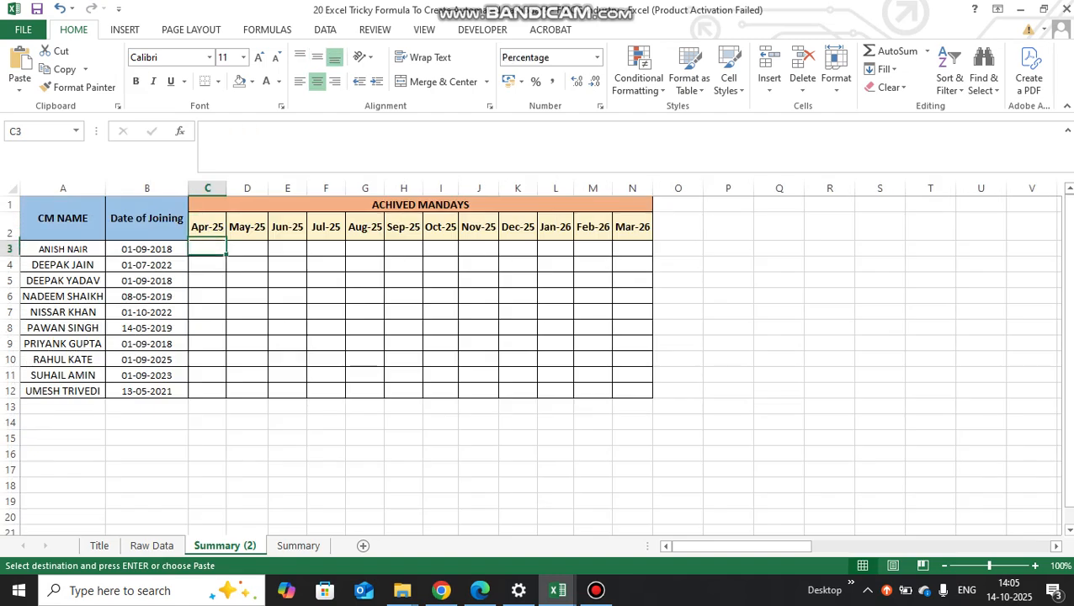
key("Up")
key("Down")
type("=v")
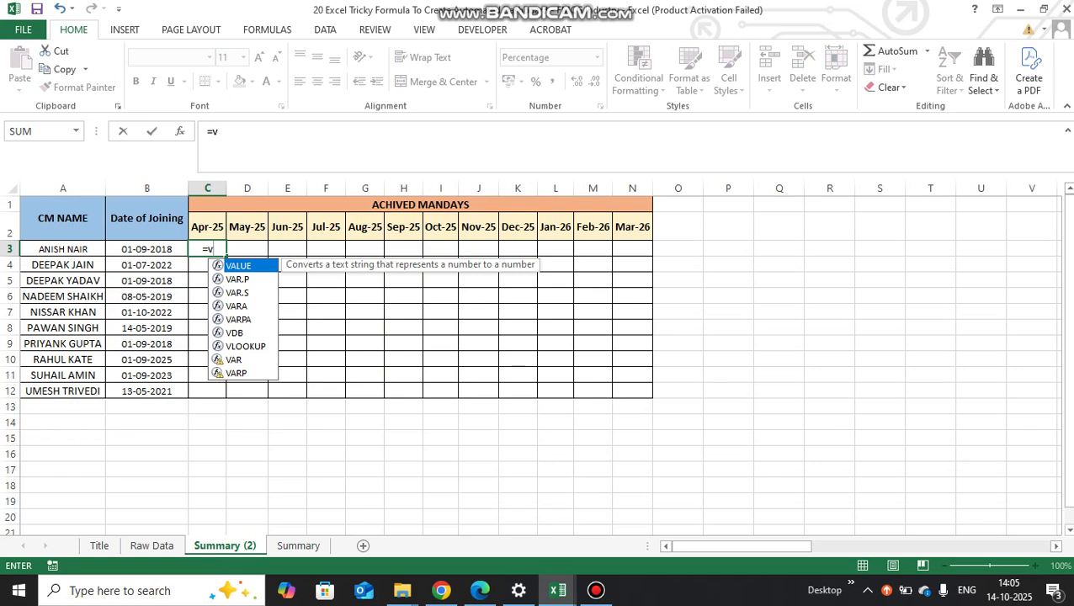
type("lookup(")
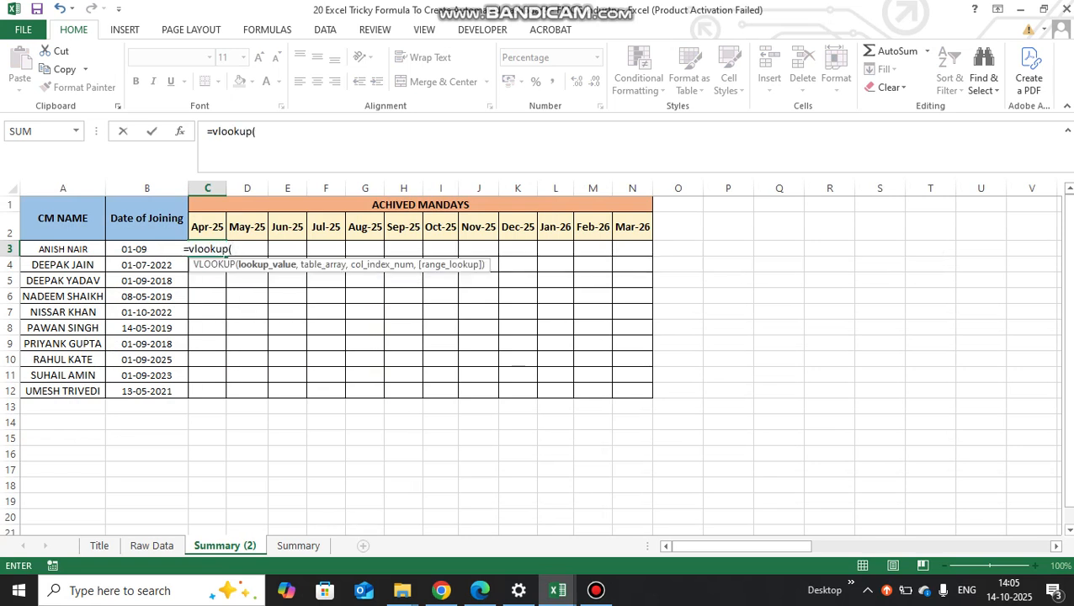
left_click(63, 249)
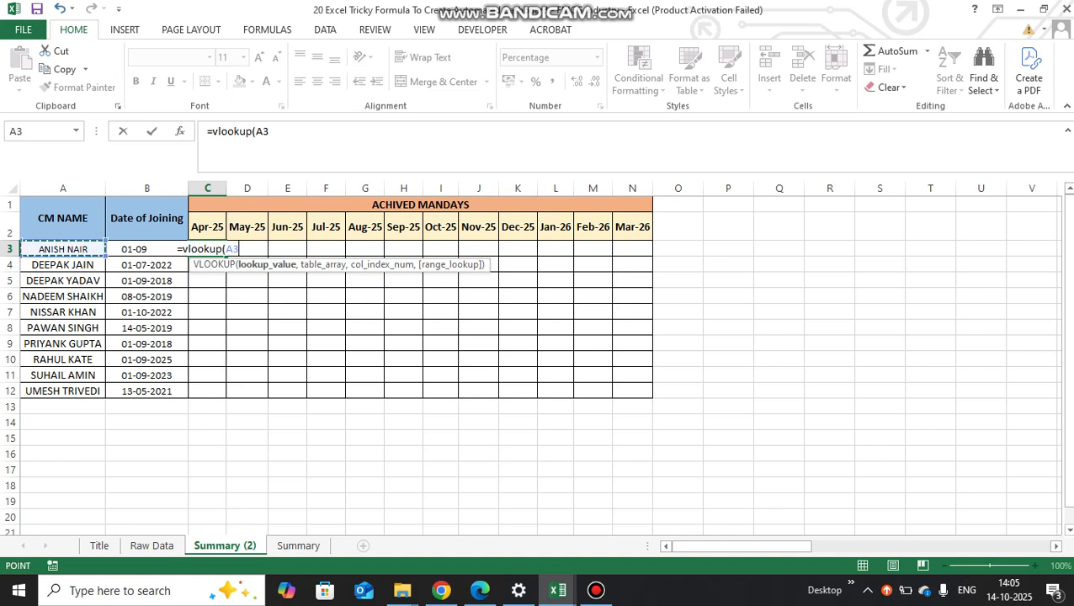
type("&")
left_click(207, 227)
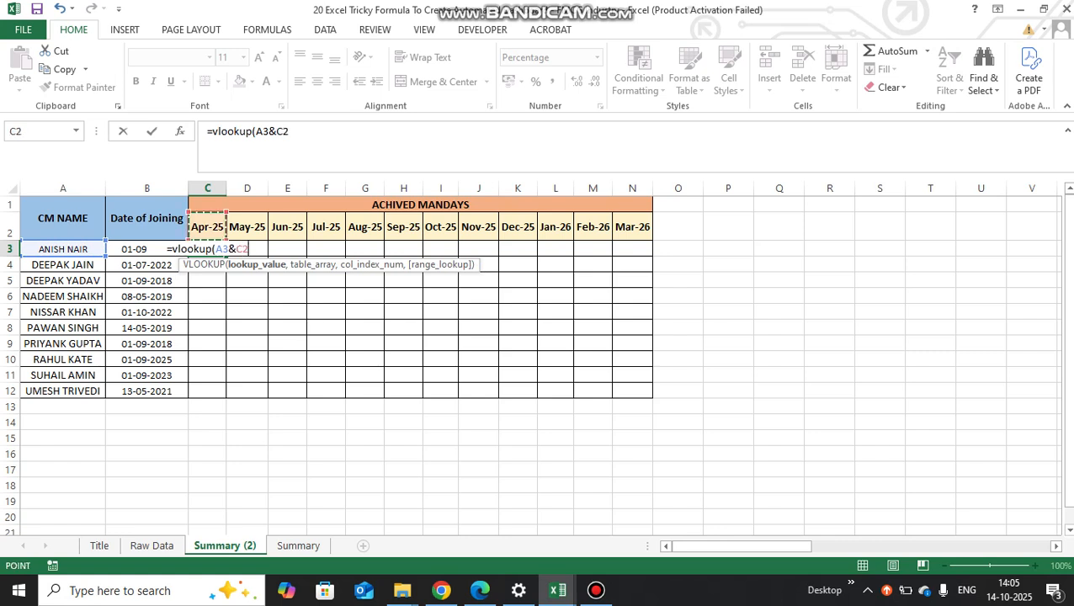
type(",")
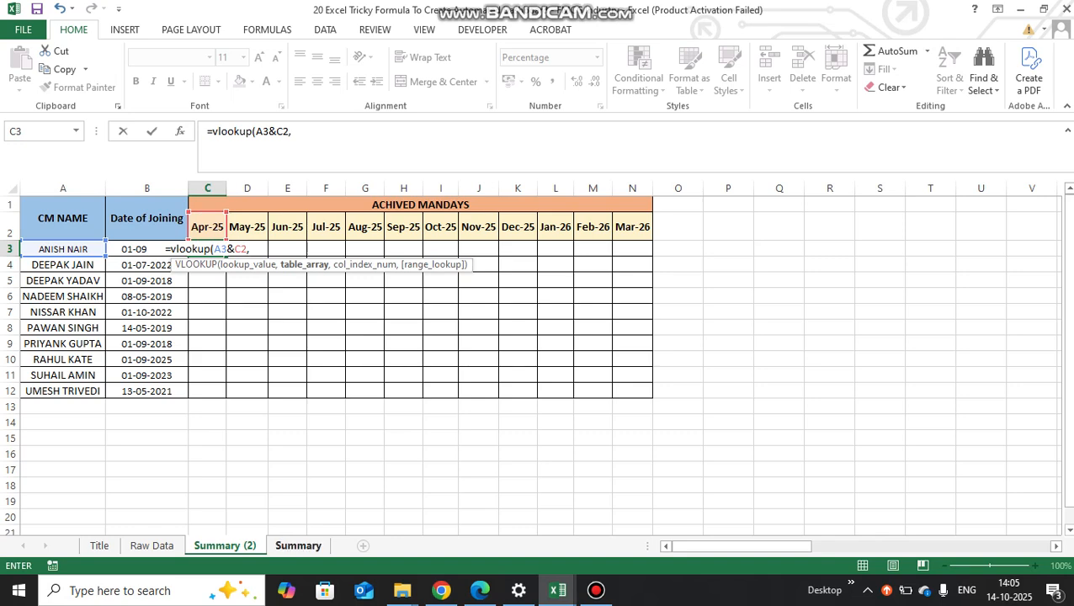
- Complete the VLOOKUP with Raw Data columns D:E as the table array, column index 2 and range lookup 0
left_click(151, 545)
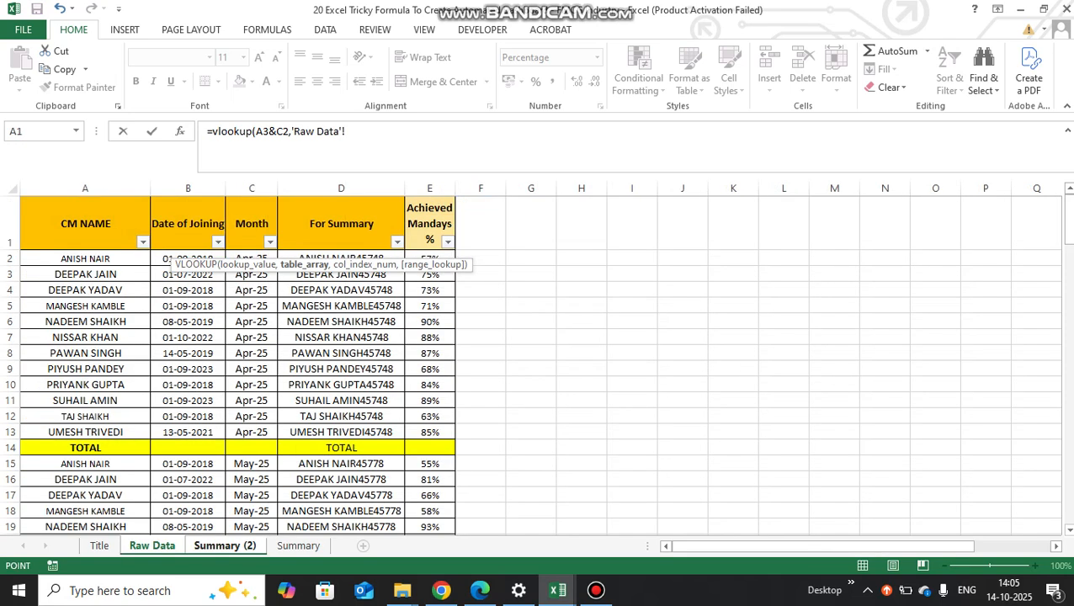
left_click(340, 223)
key("ctrl+space")
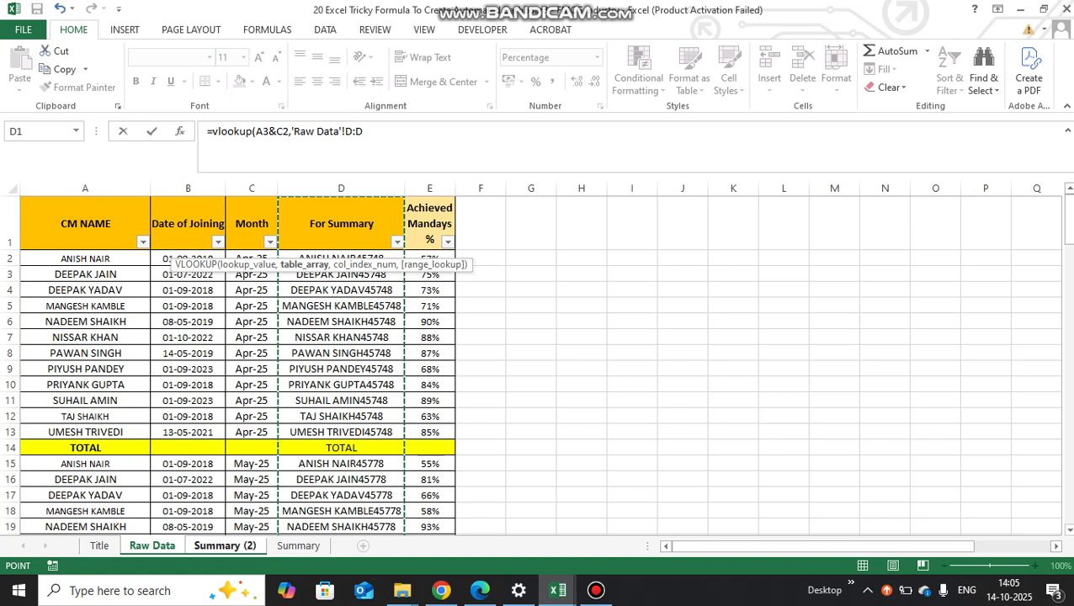
key("shift+Right")
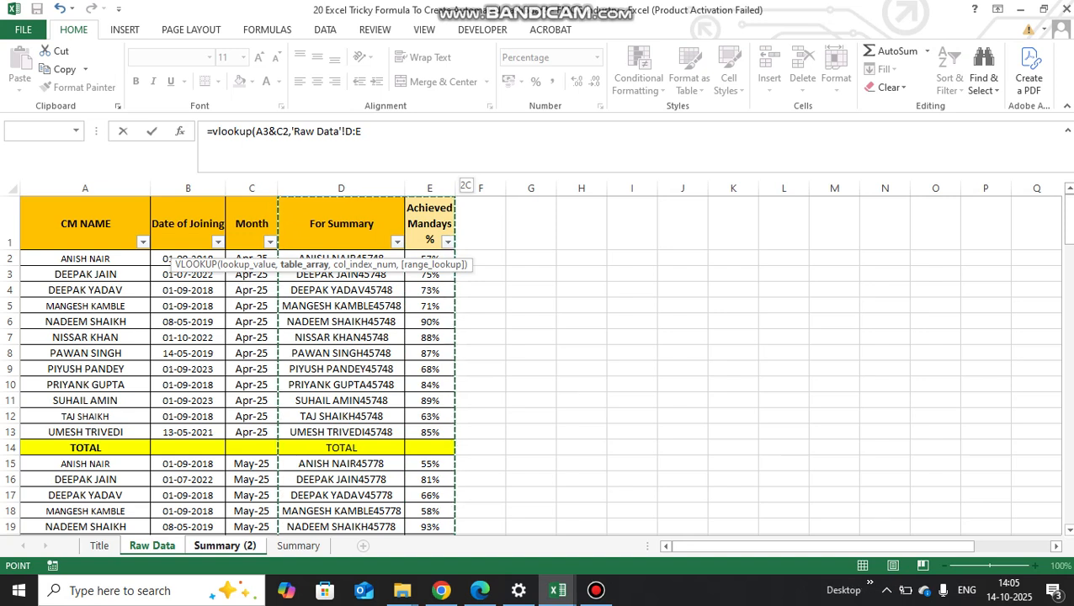
type(",2,0")
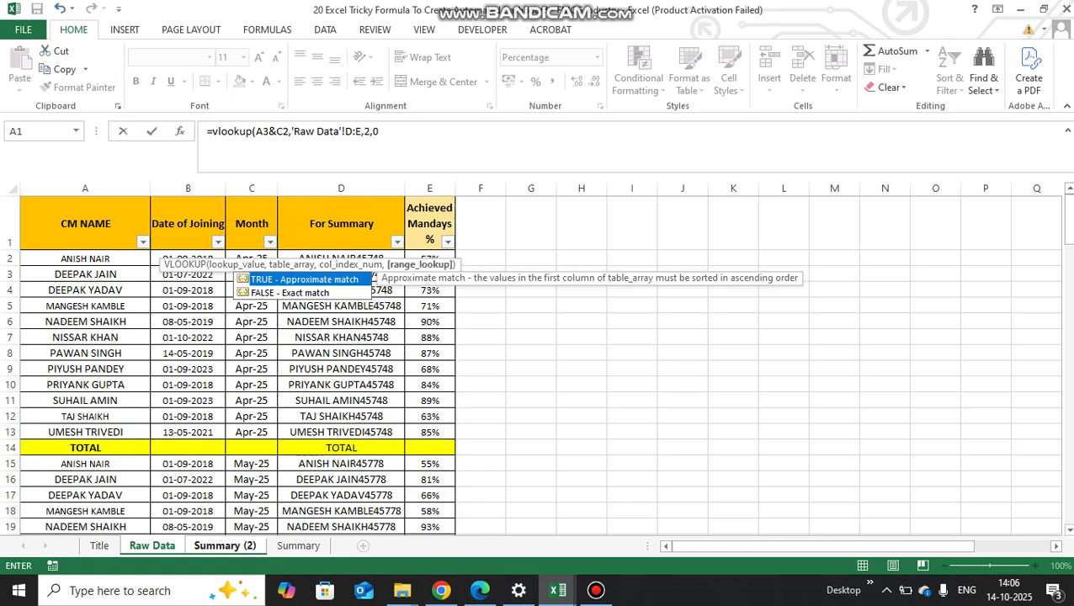
type(")")
key("ctrl+Return")
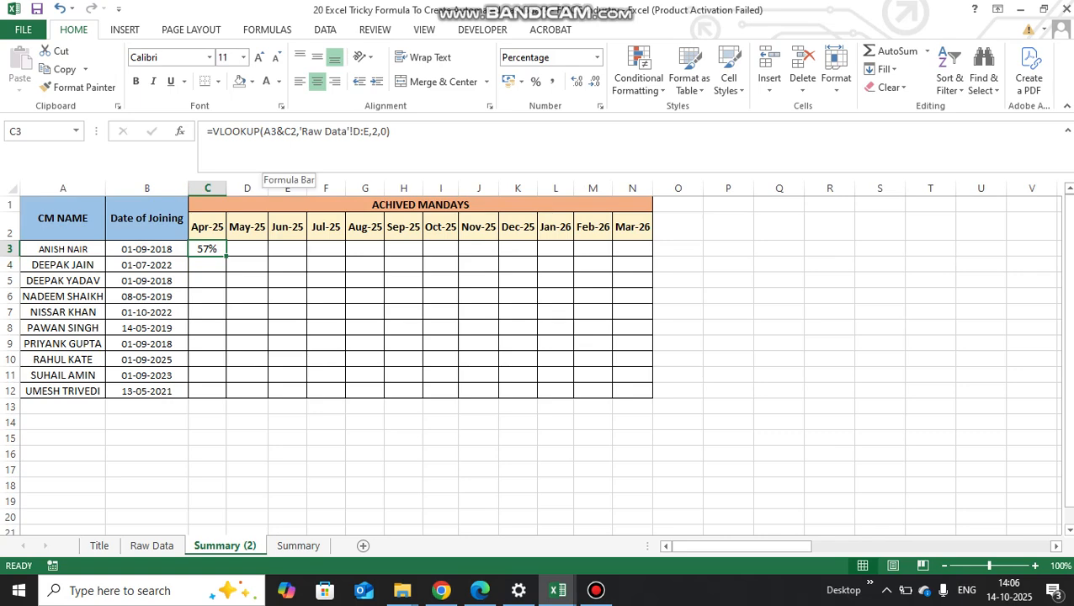
- Lock the C3 formula's references as $A3, C$2 and 'Raw Data'!$D:$E
left_click(264, 132)
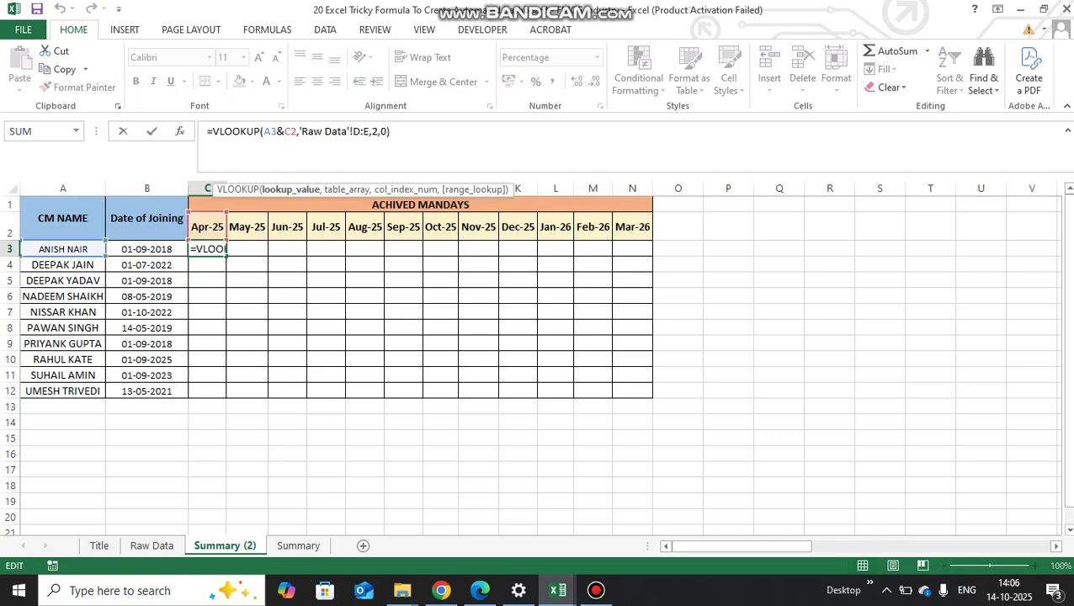
type("$")
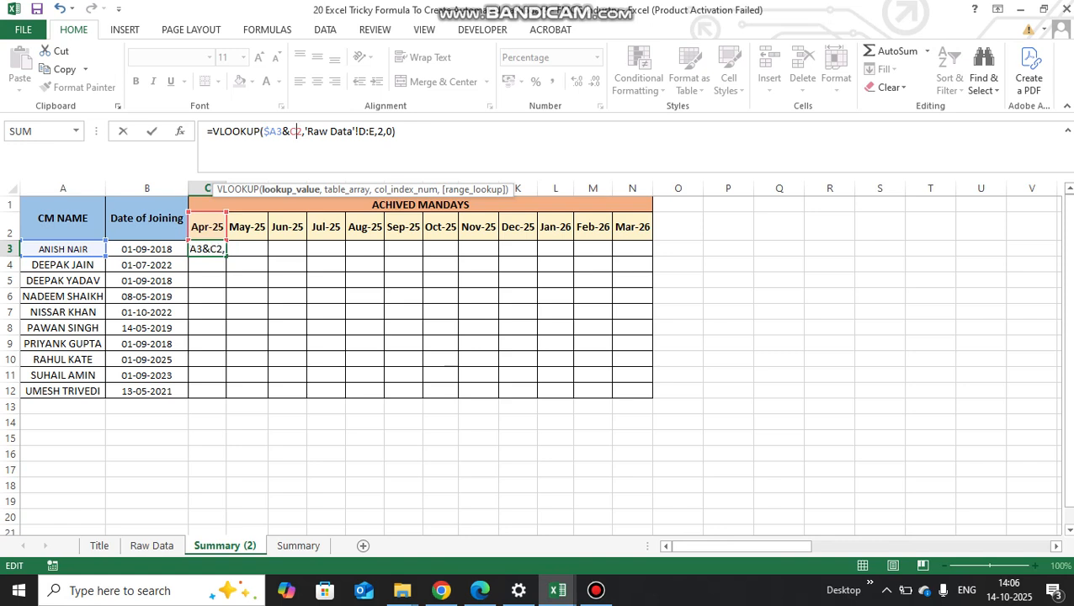
type("$")
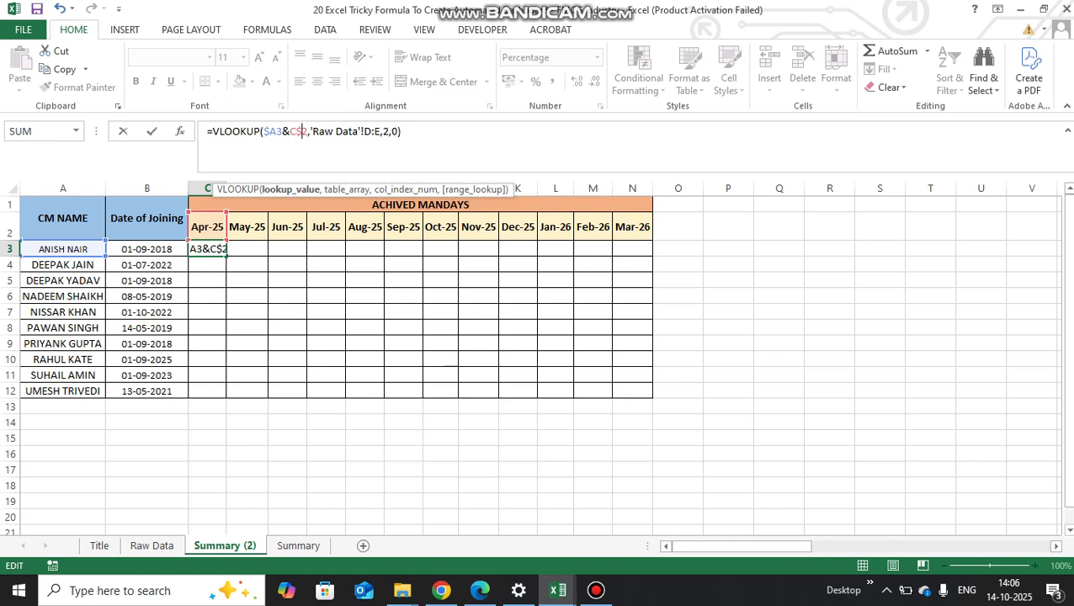
left_click(365, 132)
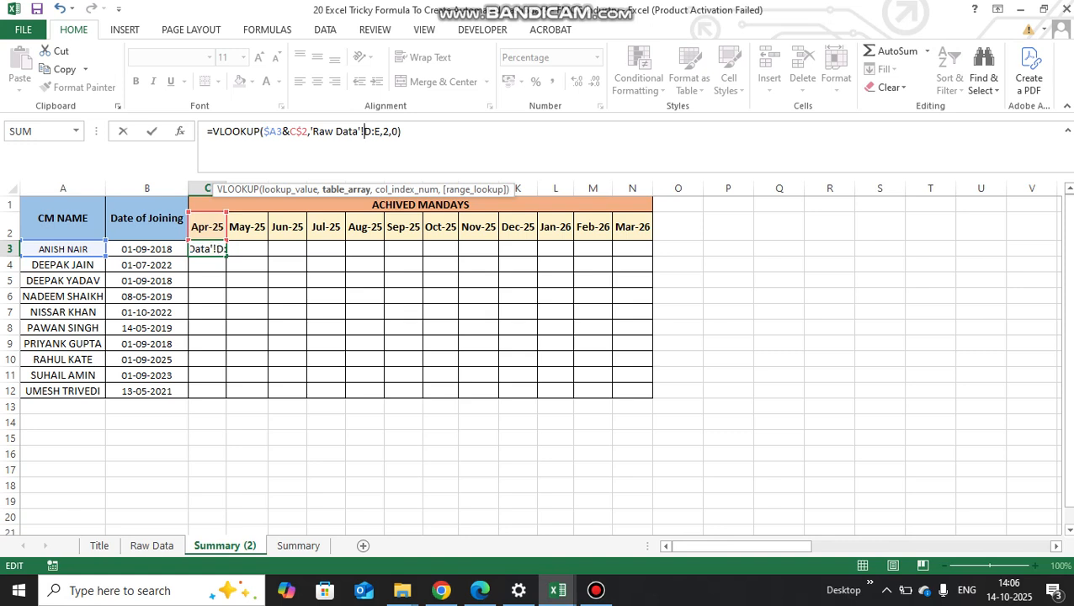
left_click_drag(365, 132, 380, 131)
key("F4")
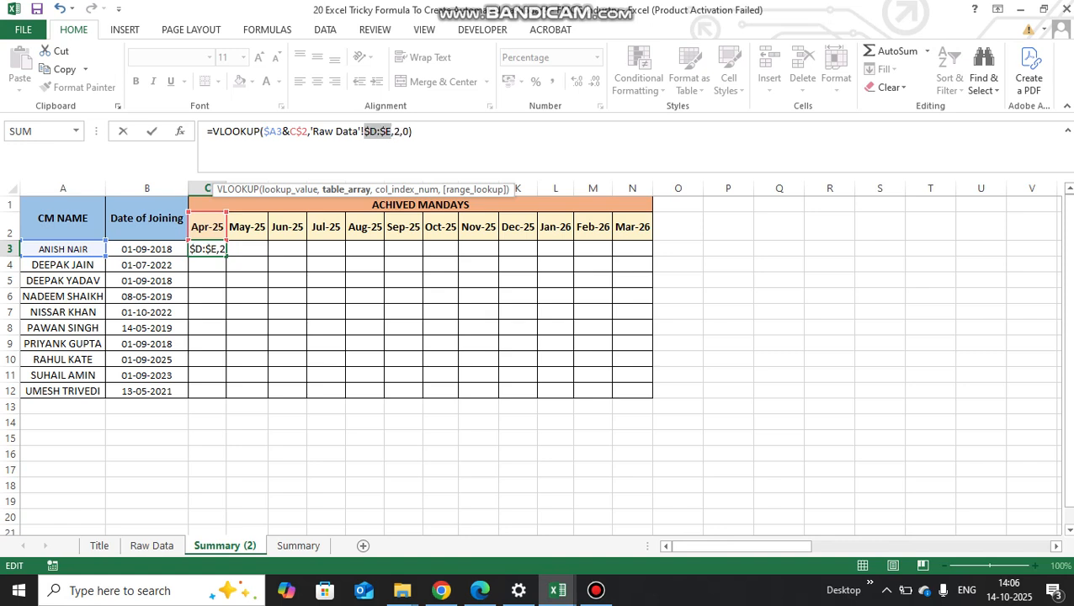
key("ctrl+Return")
- Copy the C3 formula to the whole range C3:N12, pasting formulas only
key("ctrl+c")
mouse_move(207, 249)
left_mouse_down()
mouse_move(517, 252)
mouse_move(594, 264)
mouse_move(594, 291)
mouse_move(632, 333)
mouse_move(633, 391)
left_mouse_up()
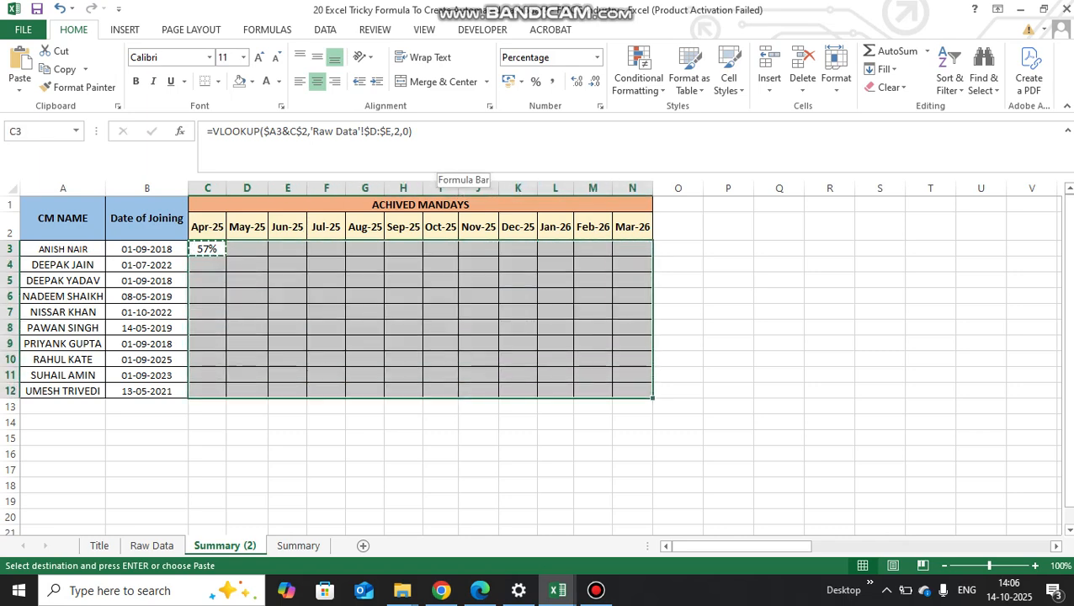
key("alt+e")
key("s")
key("f")
key("Return")
- Examine the lookup results in row 10 from Apr-25 to Aug-25 and in the months from Oct-25 onward
key("Up")
key("Down")
key("Down")
key("Down")
key("Down")
key("Down")
key("Down")
key("Down")
key("Down")
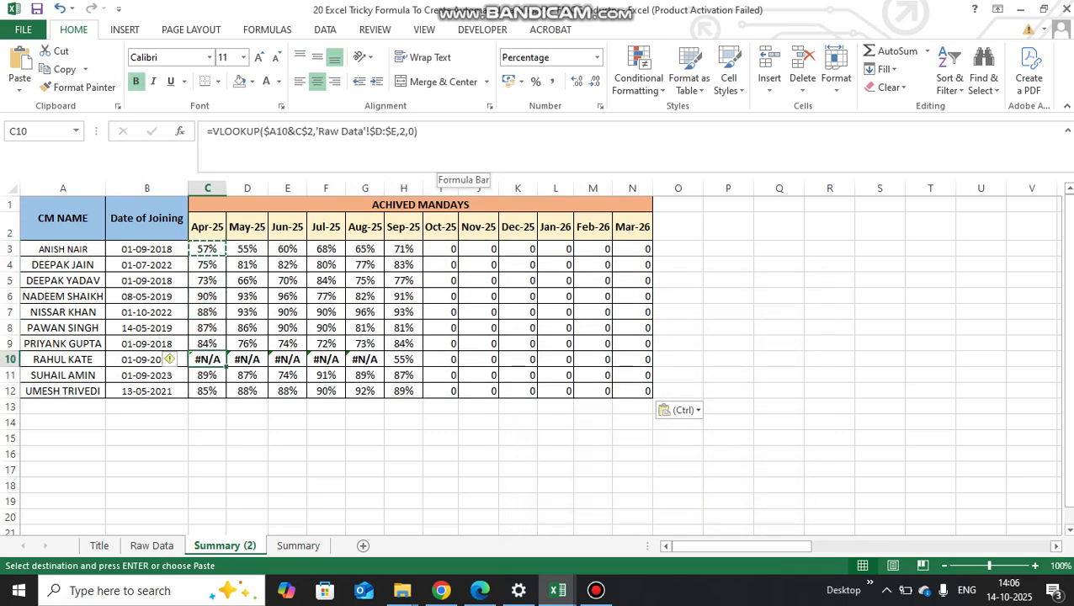
key("Right")
key("Right")
key("Right")
key("Right")
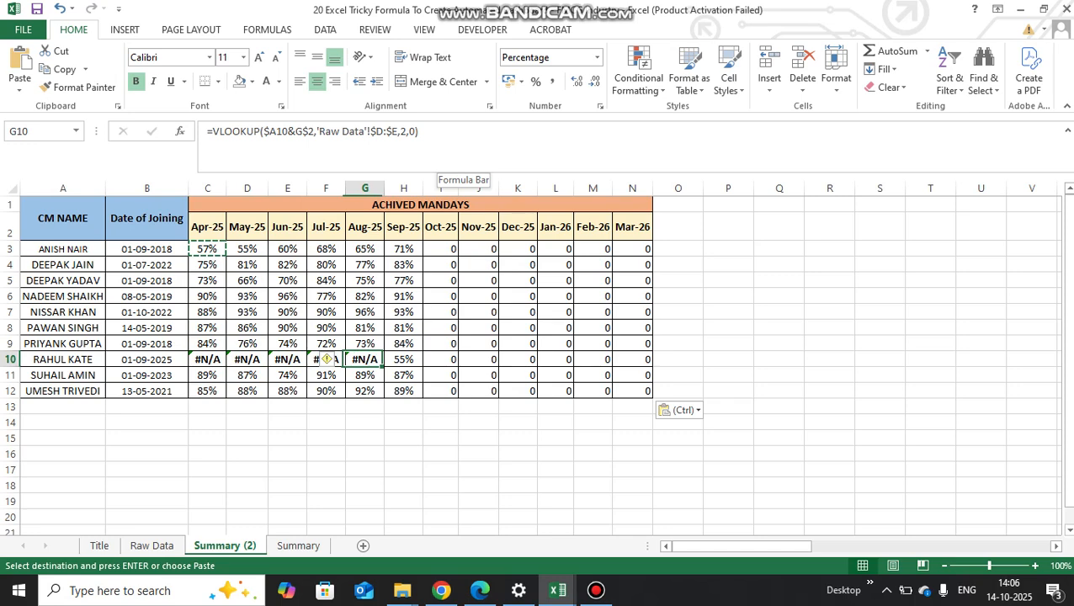
key("Up")
key("Up")
key("Up")
key("Up")
key("Up")
key("Up")
key("Up")
key("Up")
key("Down")
key("Right")
key("Right")
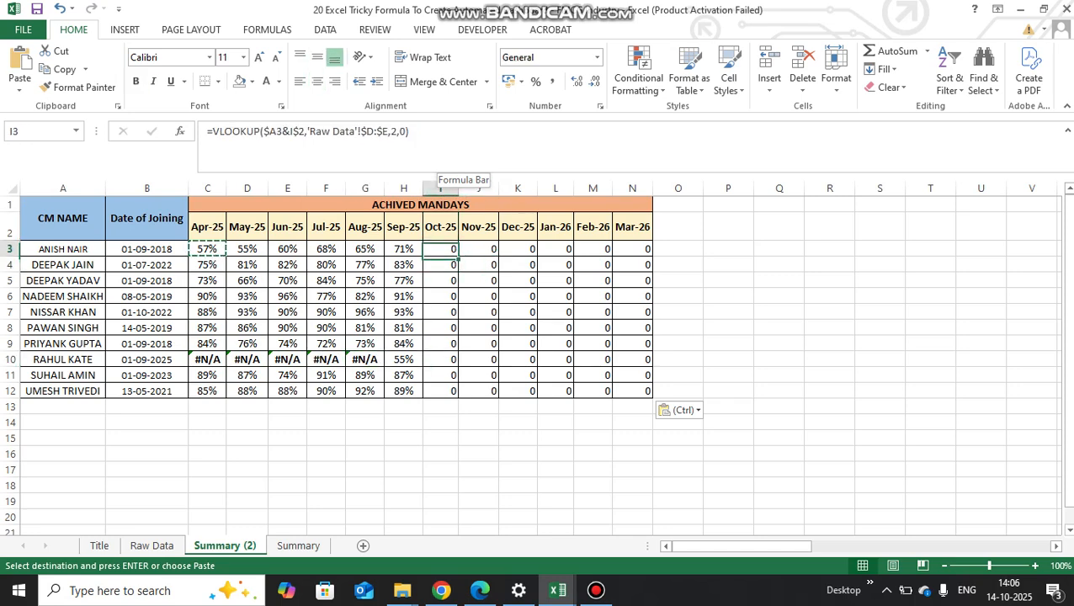
key("Right")
key("Right")
key("Right")
key("Left")
key("Left")
key("Left")
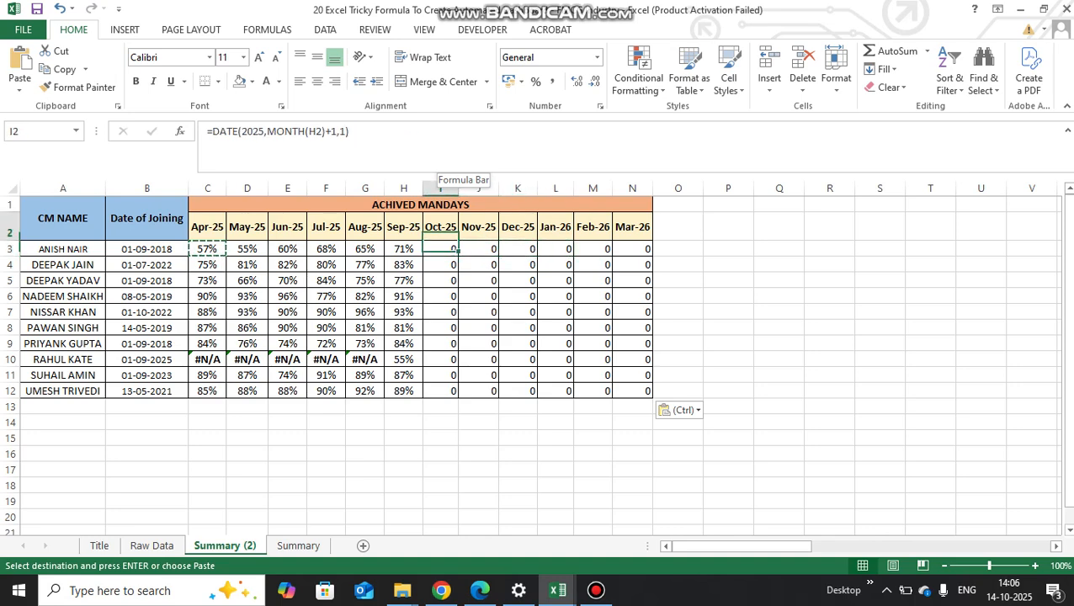
- Recheck the Apr-25 and May-25 lookup results in row 10
key("Left")
key("Left")
key("Left")
key("Left")
key("Left")
key("Down")
key("Down")
key("Down")
key("Down")
key("Down")
key("Down")
key("Down")
key("Left")
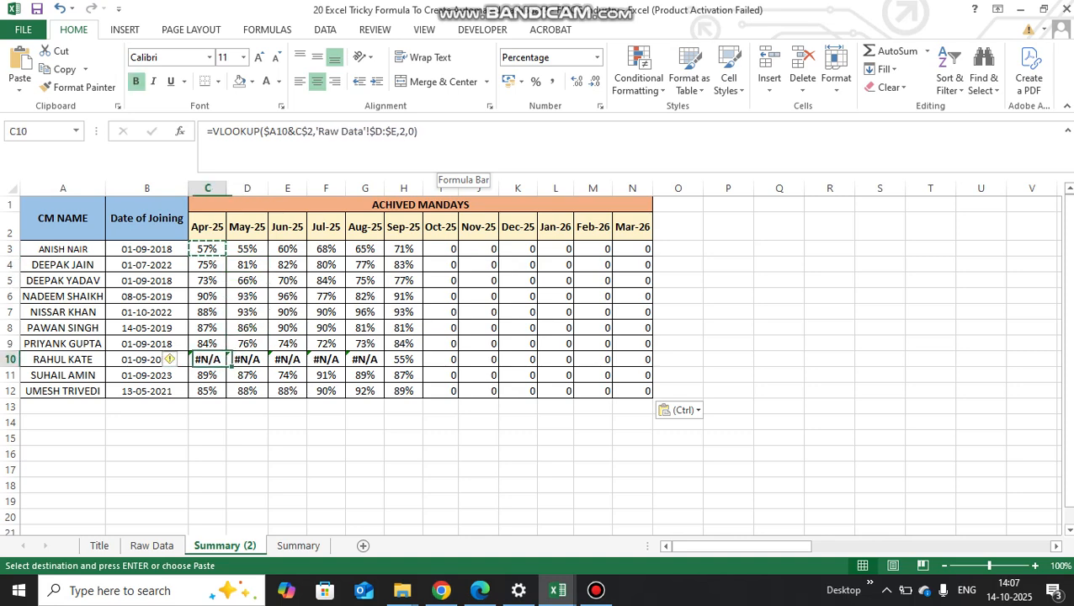
key("Right")
key("Left")
key("Right")
key("Left")
- Wrap the C3 VLOOKUP formula in IFERROR with "-" as the value if error
key("ctrl+Up")
key("Down")
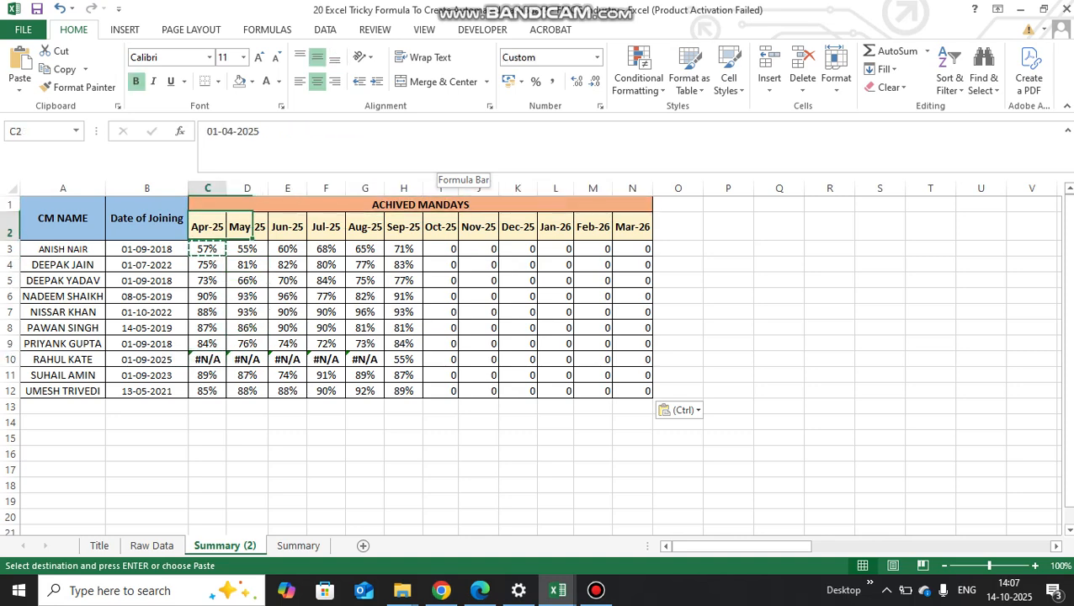
key("Down")
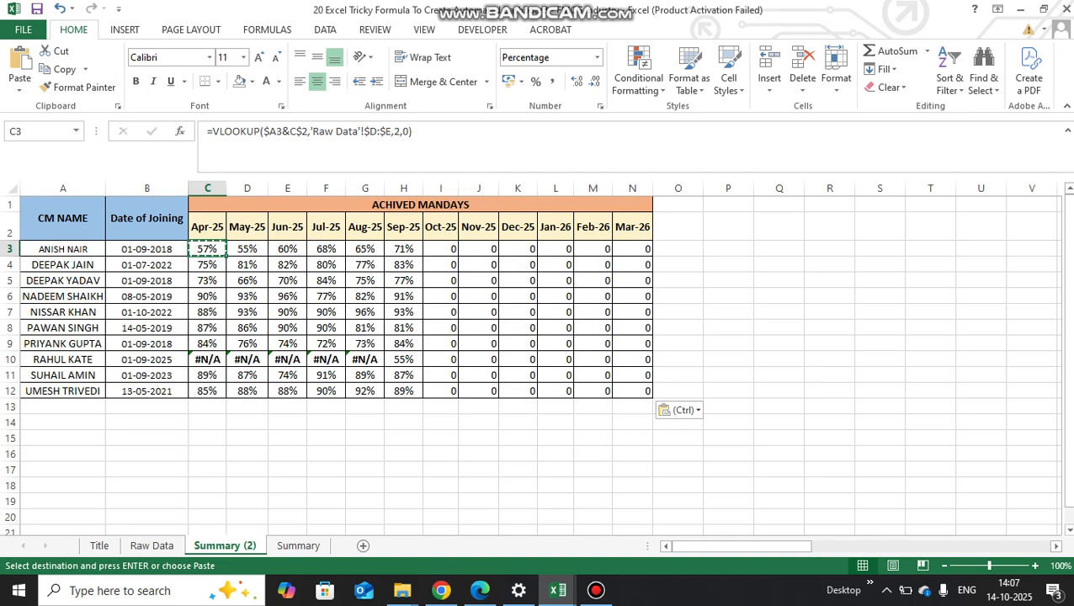
left_click(211, 131)
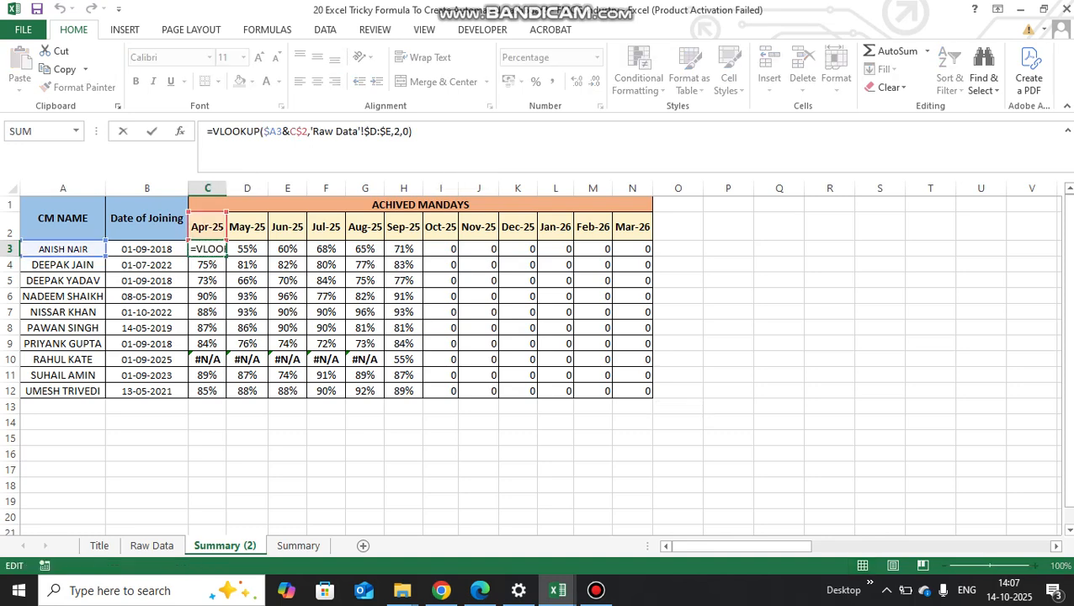
type("if")
type("erro")
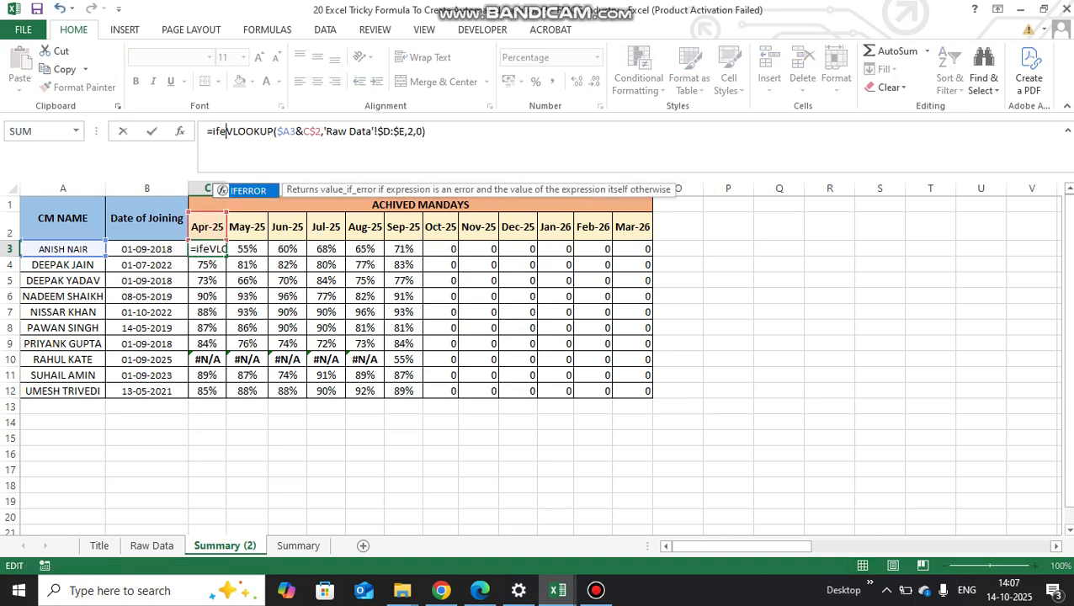
type("r(")
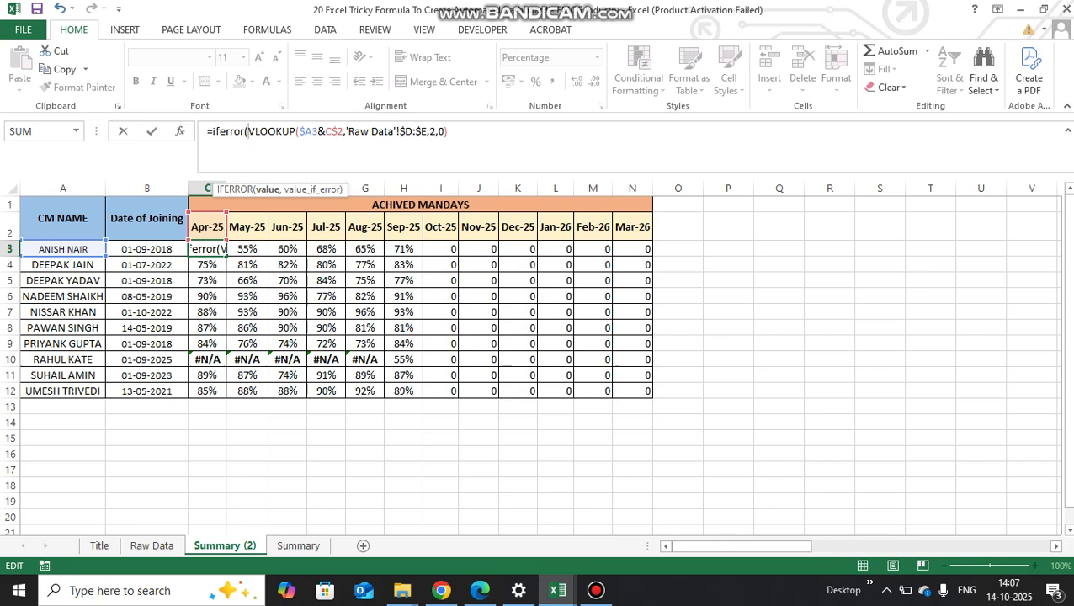
type(",")
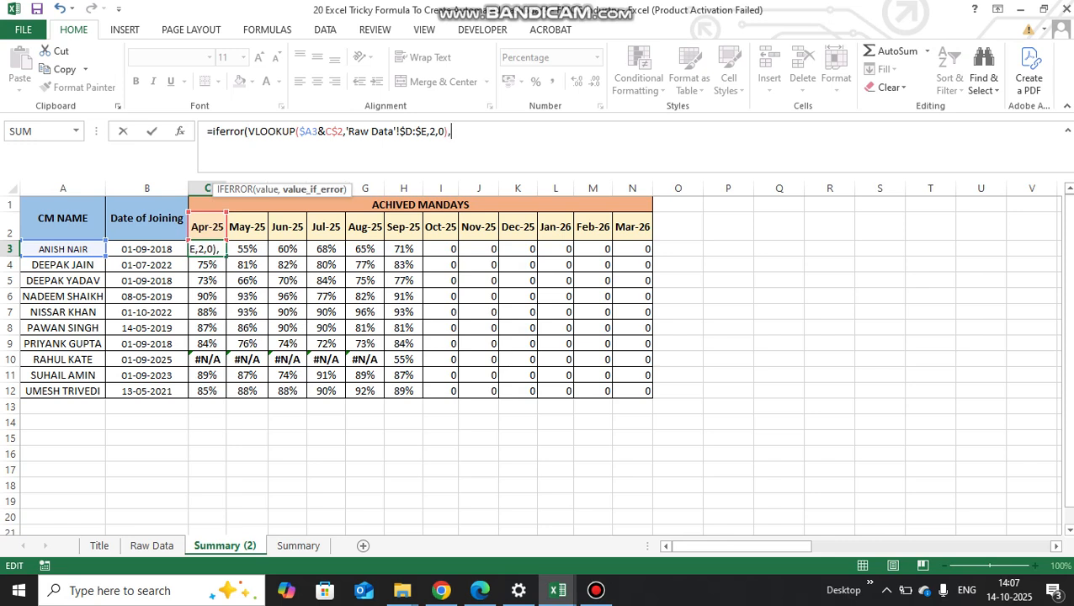
type("\"-\"")
key("Return")
- Copy the C3 IFERROR formula to the whole range C3:N12, pasting formulas only
key("Return")
key("Up")
key("ctrl+c")
key("ctrl+shift+Right")
key("ctrl+shift+Down")
key("alt+e")
key("s")
key("f")
key("Return")
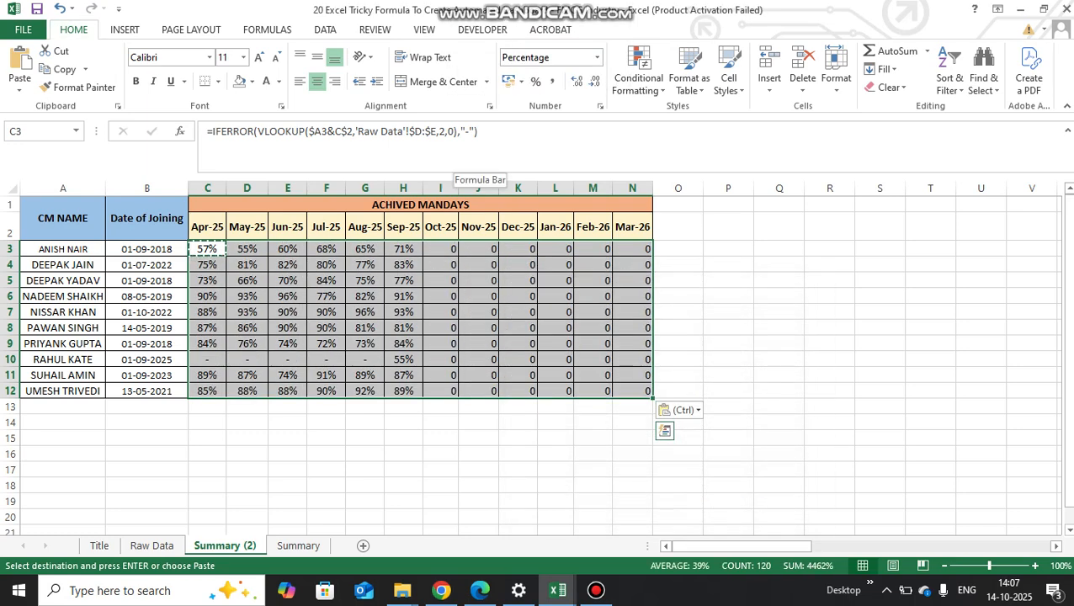
- Examine the IFERROR results in row 10 from Apr-25 to Aug-25
key("Up")
key("Down")
key("Down")
key("Down")
key("Down")
key("Down")
key("Down")
key("Down")
key("Down")
key("Down")
key("Up")
key("shift+Right")
key("shift+Right")
key("shift+Right")
key("shift+Right")
key("Left")
key("Right")
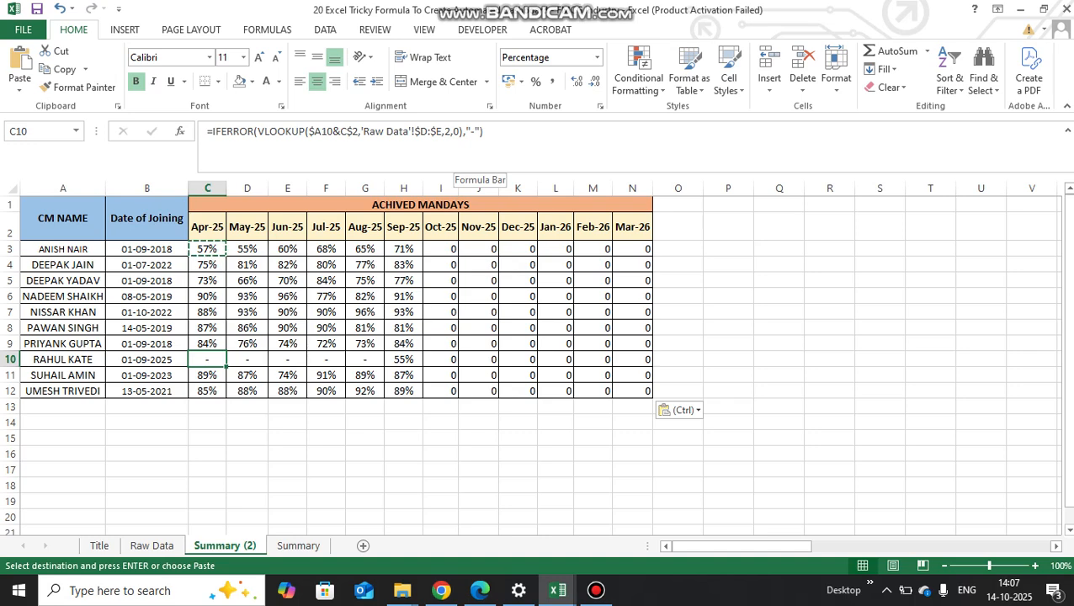
- Examine the row 3 results in the Oct-25 and Nov-25 columns
key("Up")
key("Up")
key("Up")
key("Up")
key("Up")
key("Up")
key("Up")
key("Right")
key("Right")
key("Right")
key("Right")
key("Right")
key("Right")
key("Right")
key("Left")
key("Right")
key("Left")
key("Right")
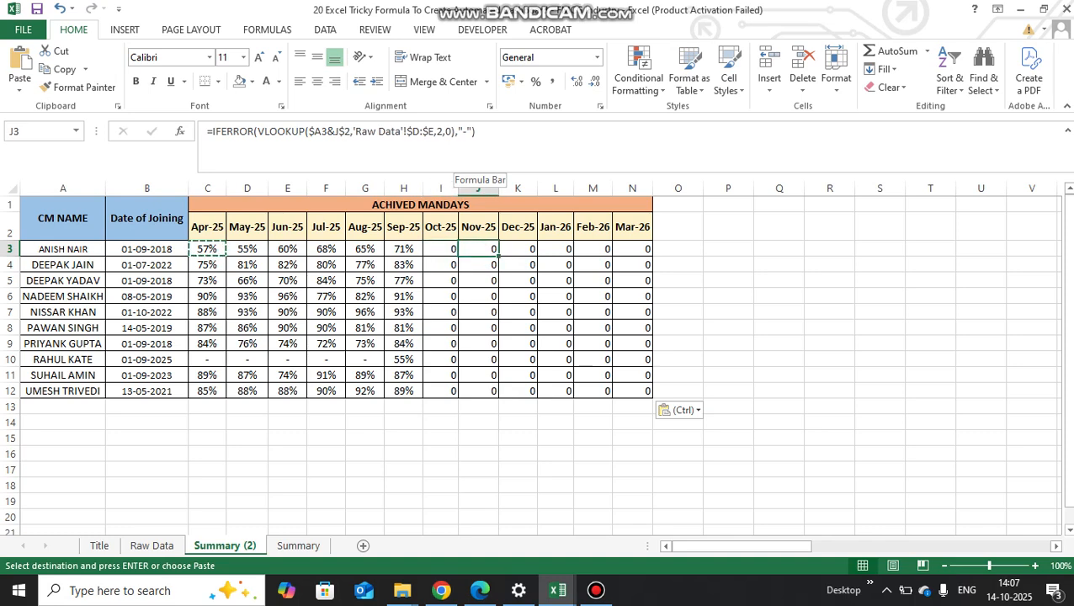
key("Left")
key("Right")
key("Left")
key("Left")
key("Left")
key("Left")
key("Left")
key("Left")
key("Left")
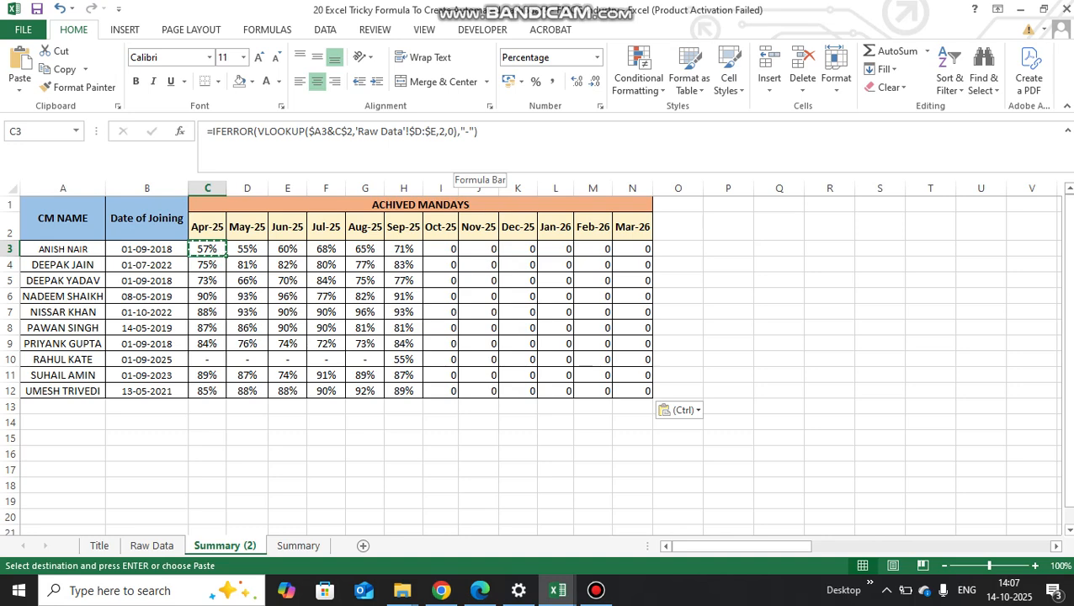
key("Up")
key("Down")
key("Up")
key("Down")
key("Up")
key("Down")
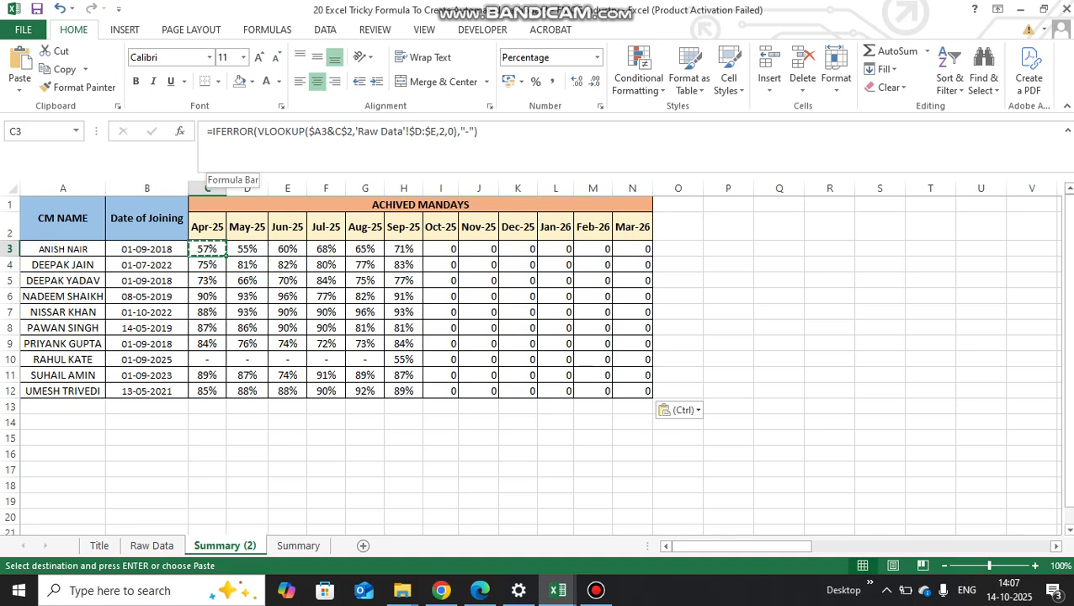
- Add an IF at the start of the C3 formula that tests whether the IFERROR lookup equals 0, copying the IFERROR expression for reuse
left_click(212, 132)
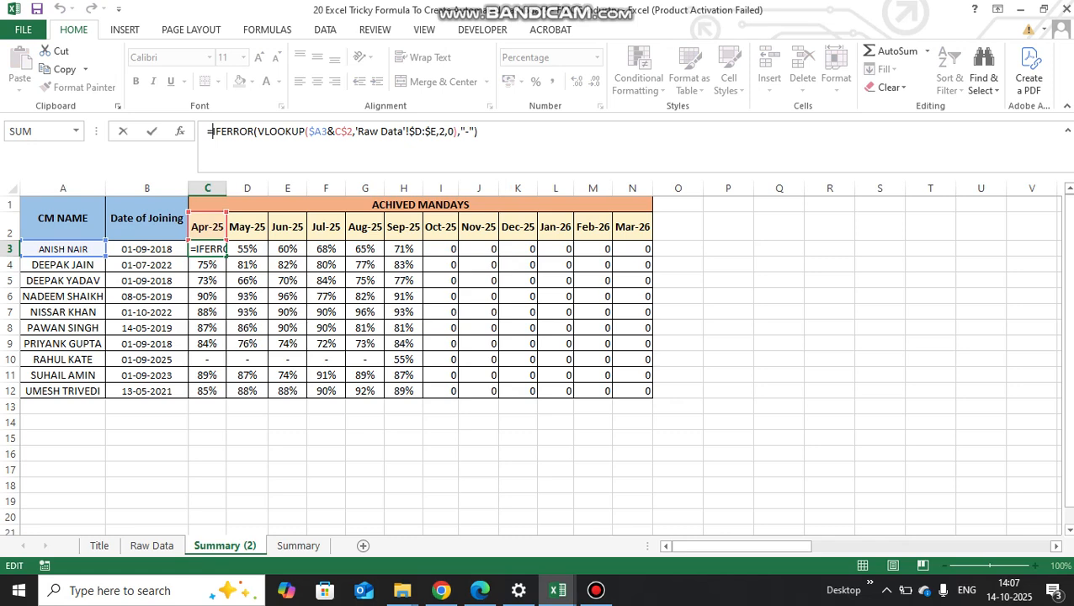
type("if")
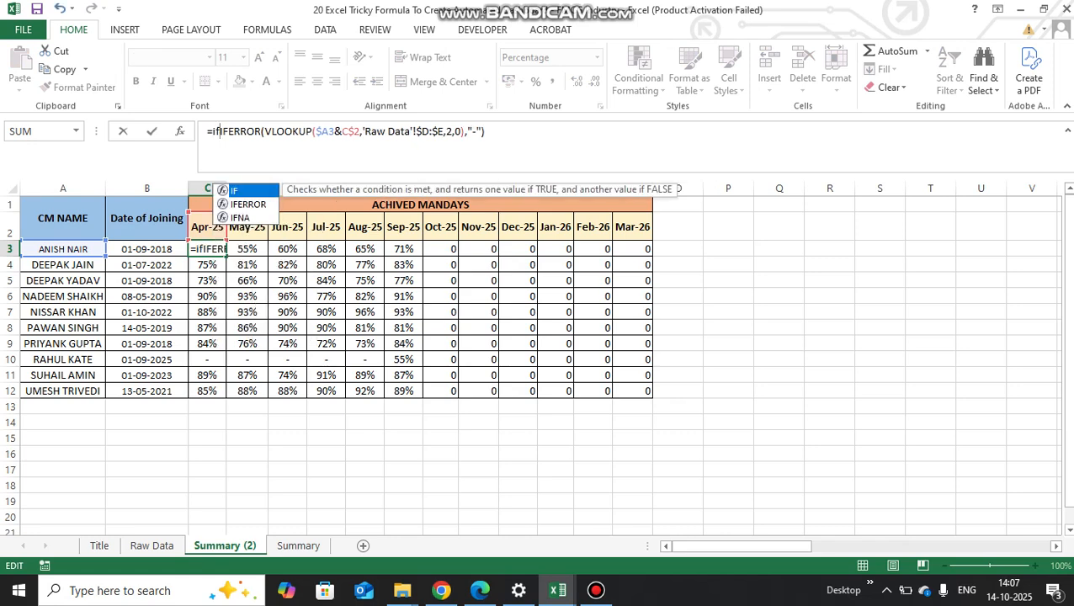
type("(")
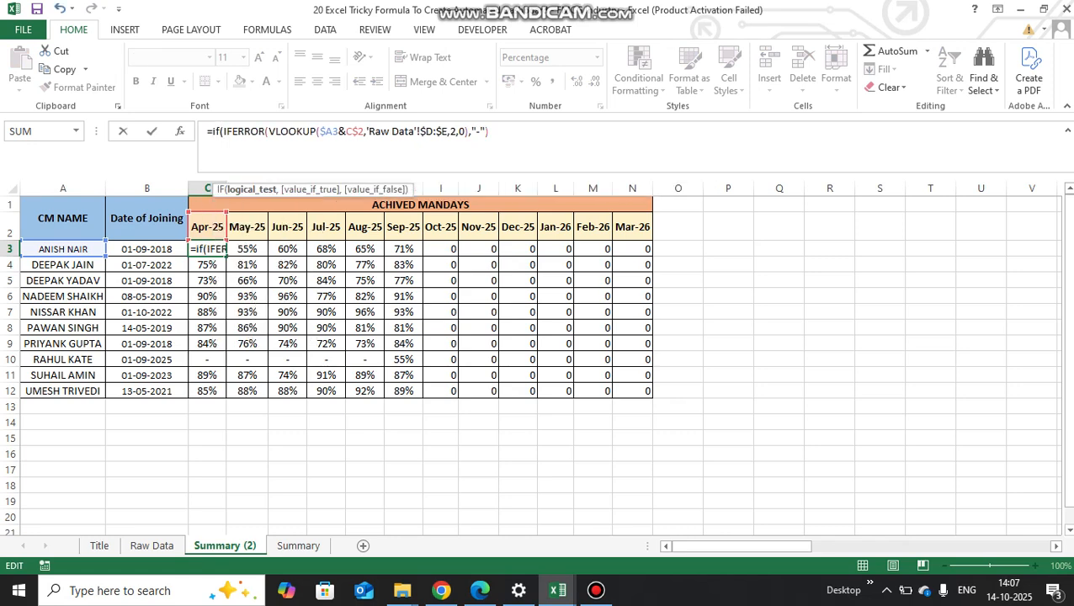
key("shift+End")
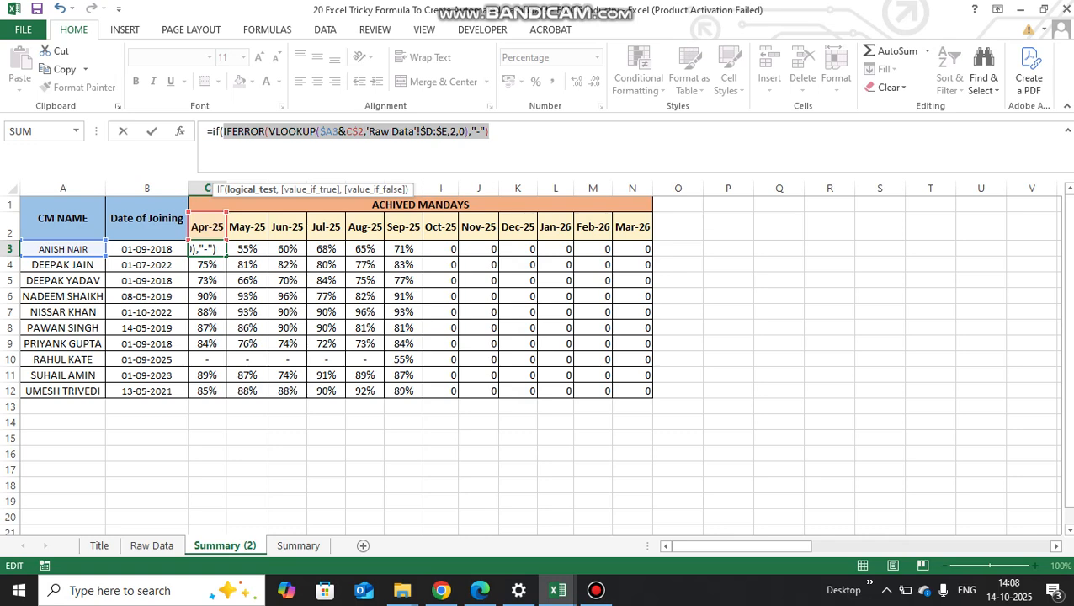
key("ctrl+c")
key("End")
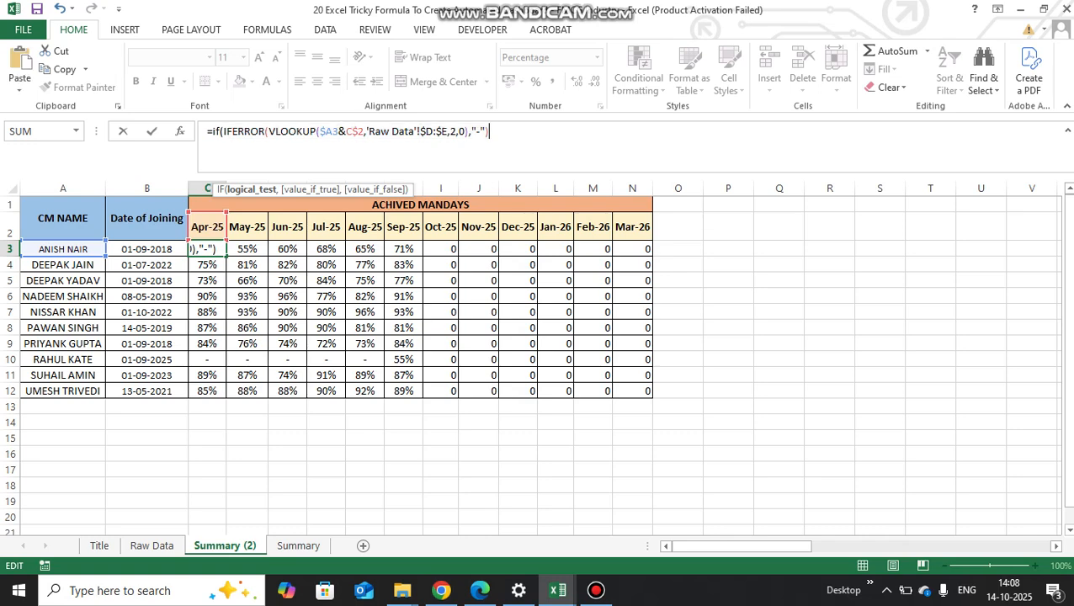
type("=0,")
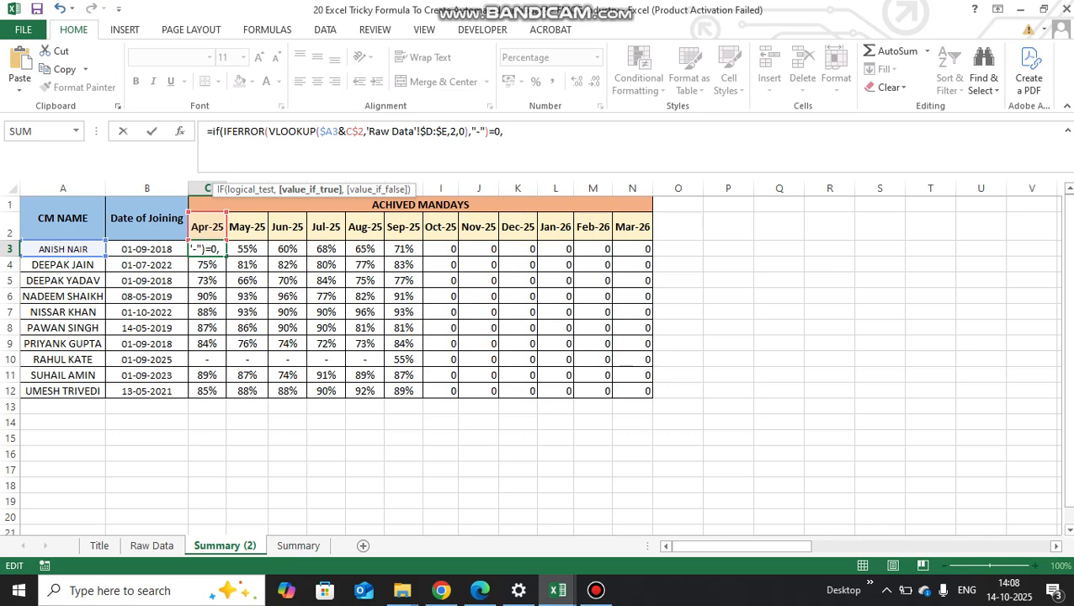
type("\"\"")
- Complete the C3 IF with "" when true and the copied IFERROR lookup when false, accepting the closing bracket correction
type(",")
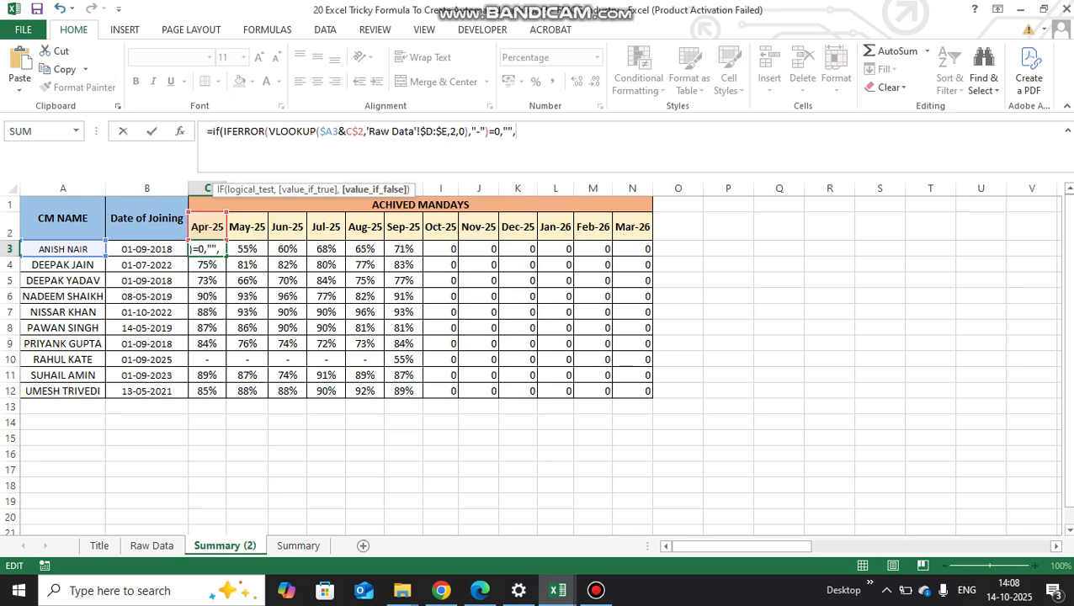
key("ctrl+v")
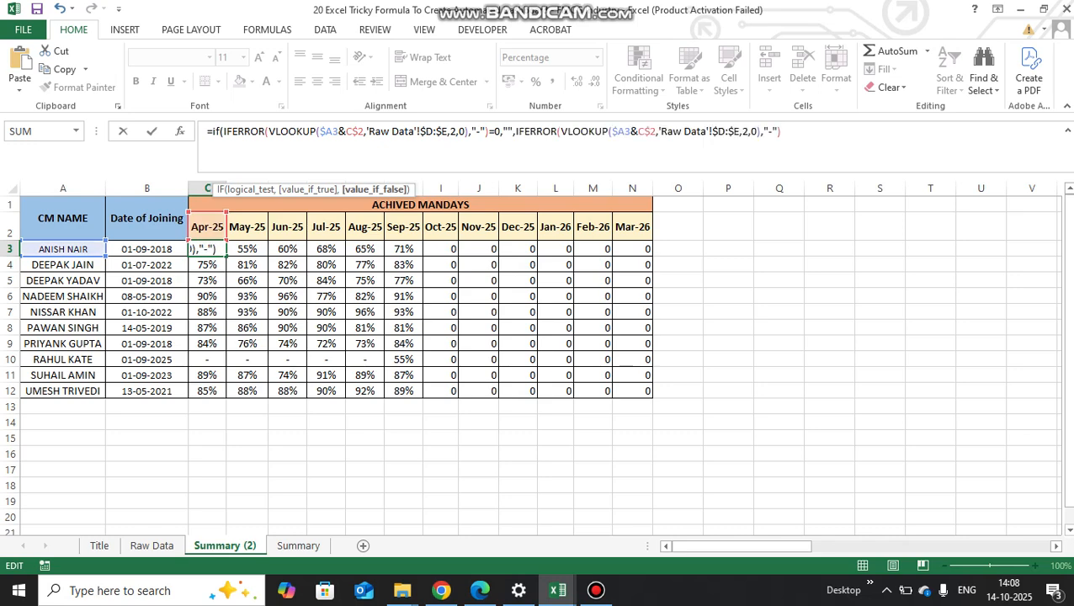
key("Return")
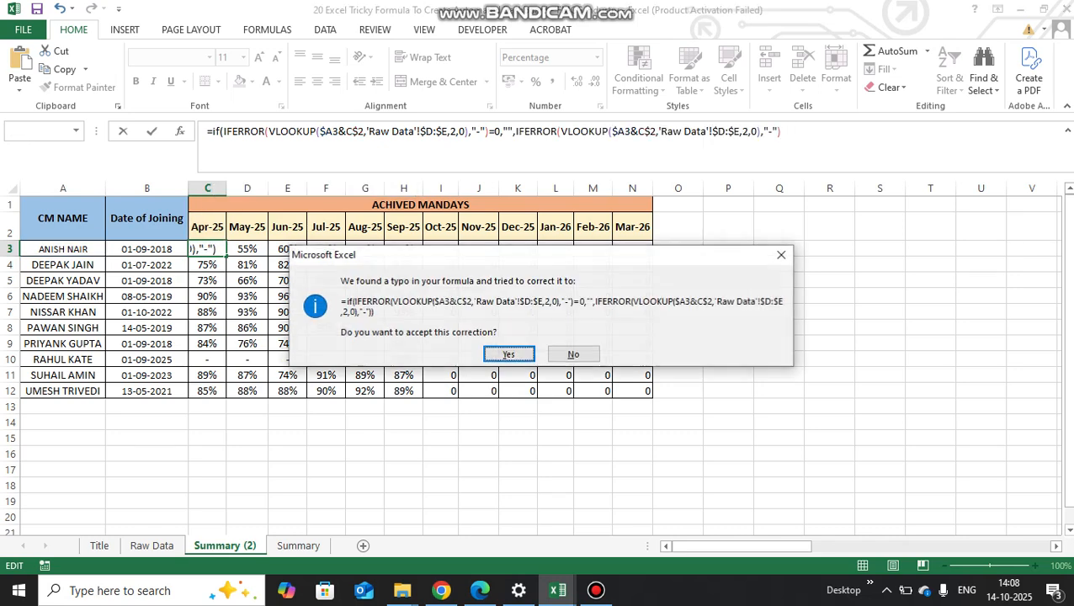
key("Return")
- Copy the C3 IF formula across C3:N12, pasting formulas only
key("ctrl+c")
key("ctrl+shift+Right")
key("ctrl+shift+Down")
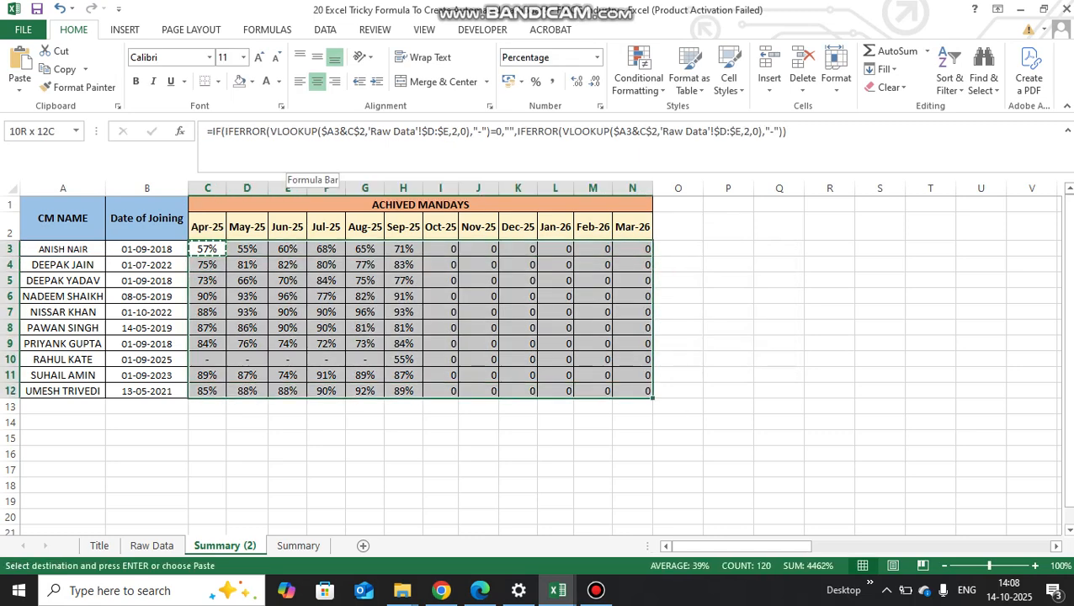
key("ctrl+alt+v")
key("f")
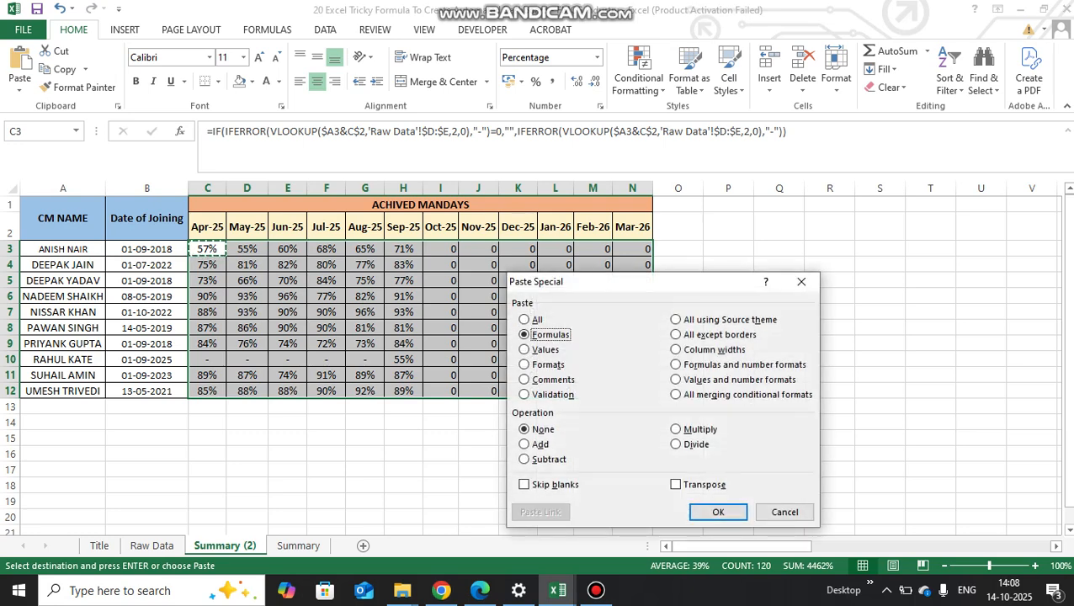
key("Return")
- Check the IF formula's results in the month columns from Oct-25 onward
key("Right")
key("Right")
key("Right")
key("Right")
key("Right")
key("Right")
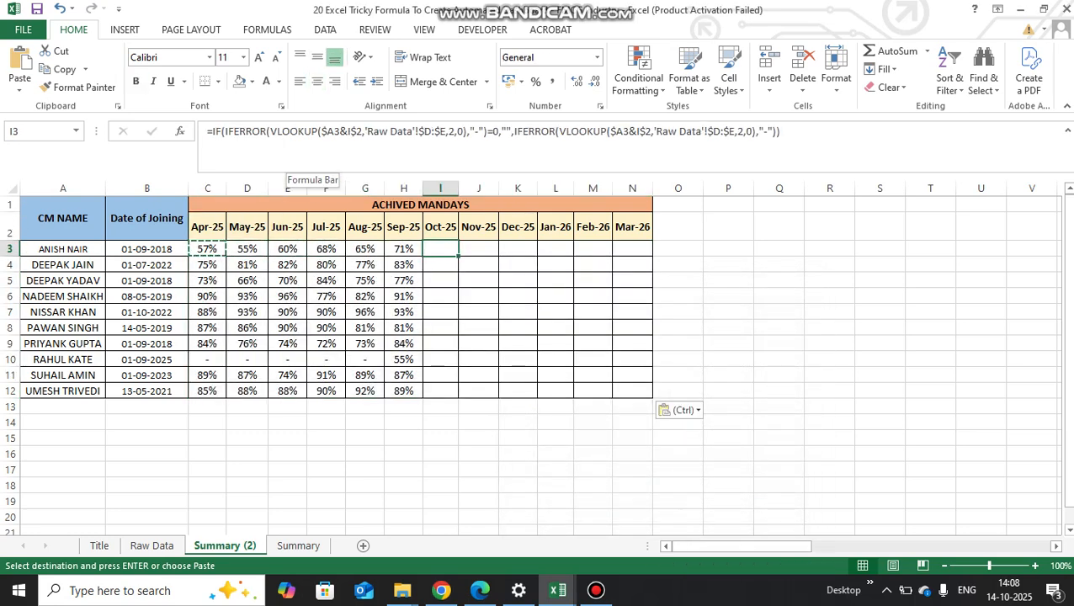
key("Right")
key("Right")
key("Left")
key("Down")
- Check the IF formula's results in row 10 from Apr-25 to Oct-25
key("Down")
key("Down")
key("Down")
key("Down")
key("Left")
key("Left")
key("Left")
key("Down")
key("Left")
key("Left")
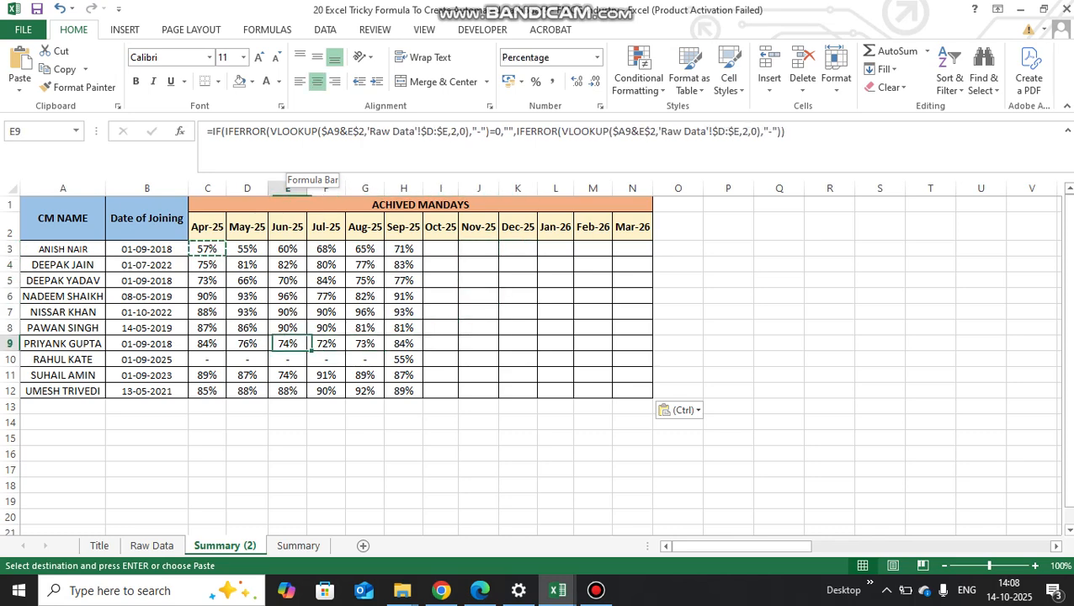
key("Down")
key("Left")
key("Left")
key("shift+Right")
key("shift+Right")
key("shift+Right")
key("shift+Right")
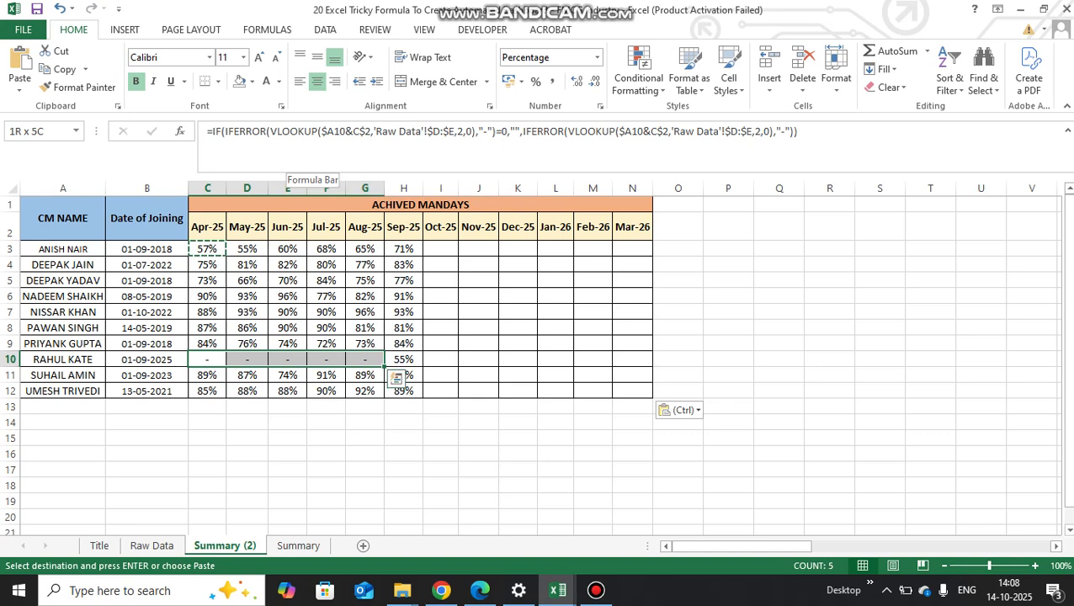
key("Right")
key("Right")
key("Right")
key("Right")
key("Right")
key("Right")
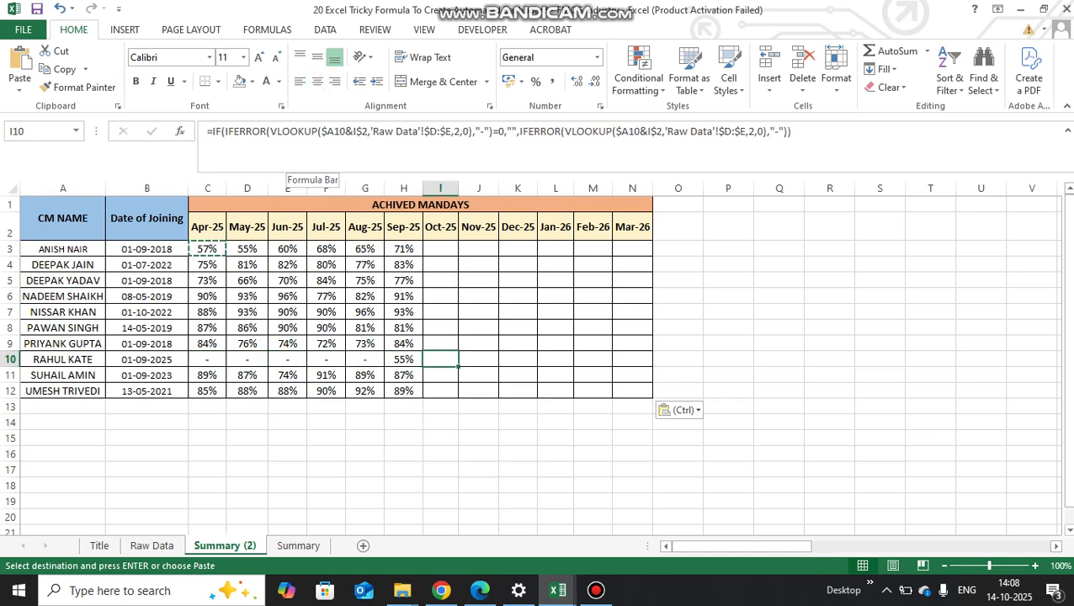
key("ctrl+Up")
key("Down")
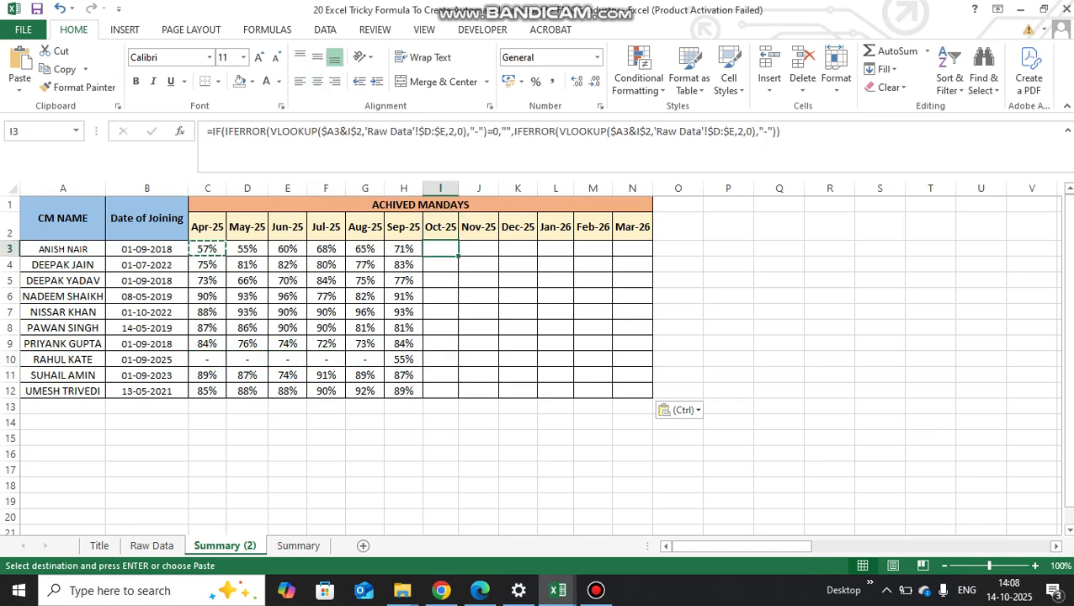
- Look through the Month column of the Raw Data sheet down to its last data row
left_click(152, 546)
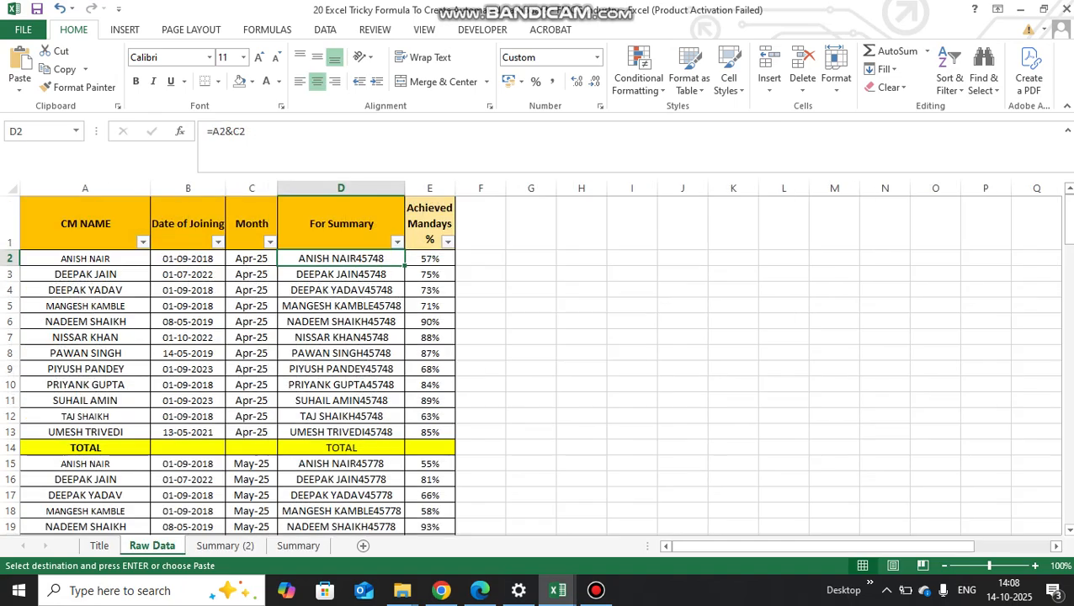
key("Down")
key("Down")
key("Down")
key("Down")
key("Down")
key("Down")
key("Left")
key("ctrl+Down")
key("ctrl+Down")
key("ctrl+Down")
key("ctrl+Down")
key("ctrl+Down")
key("ctrl+Down")
key("ctrl+Down")
key("ctrl+Down")
key("ctrl+Down")
key("ctrl+Down")
key("ctrl+Down")
key("ctrl+Down")
key("ctrl+Down")
key("ctrl+Down")
key("ctrl+Down")
key("ctrl+Down")
key("ctrl+Down")
key("ctrl+Down")
key("ctrl+Up")
key("ctrl+Up")
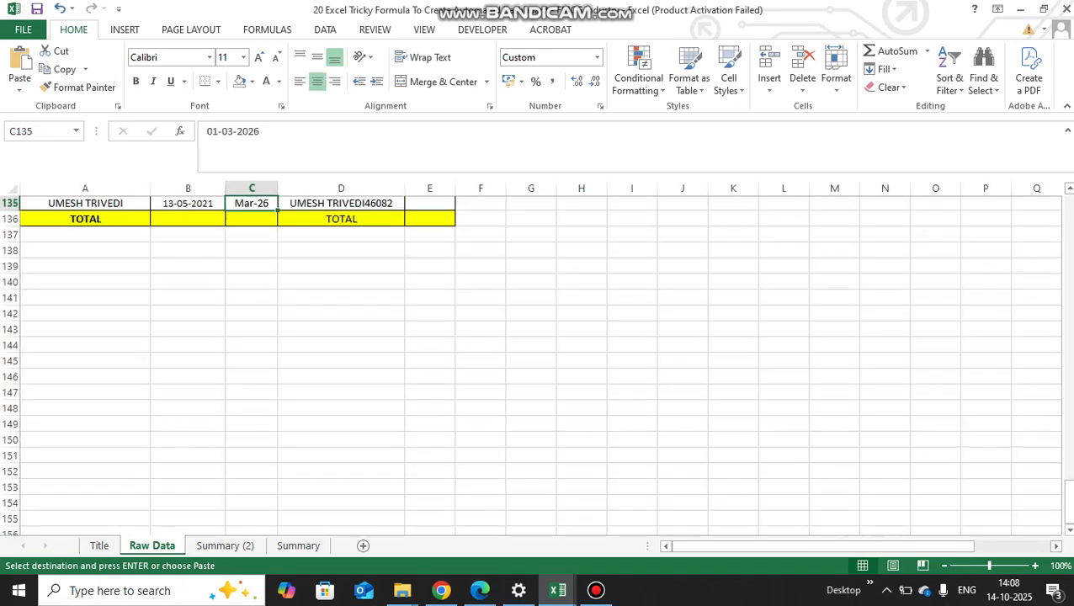
- Look through the Achieved Mandays % column of Raw Data, checking where its Sep-25 entries end
key("Right")
key("Right")
key("ctrl+Up")
key("Up")
key("Up")
key("Down")
key("Down")
key("Down")
key("Down")
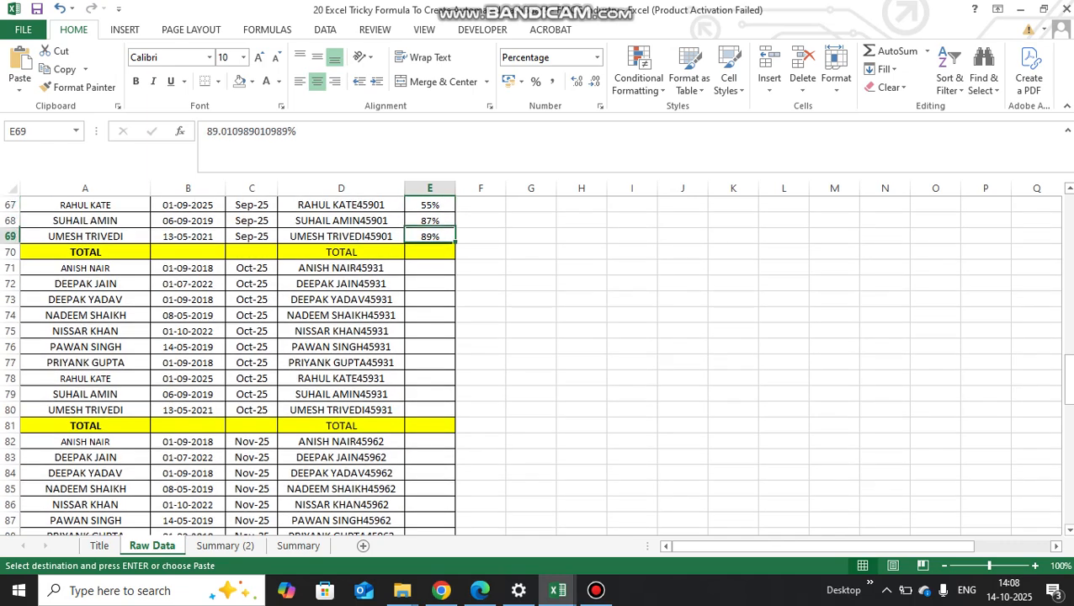
key("ctrl+Up")
key("ctrl+Up")
key("ctrl+Up")
key("ctrl+Up")
key("ctrl+Up")
key("ctrl+Up")
key("ctrl+Up")
key("ctrl+Up")
key("ctrl+Up")
key("ctrl+Up")
key("ctrl+Up")
key("ctrl+Up")
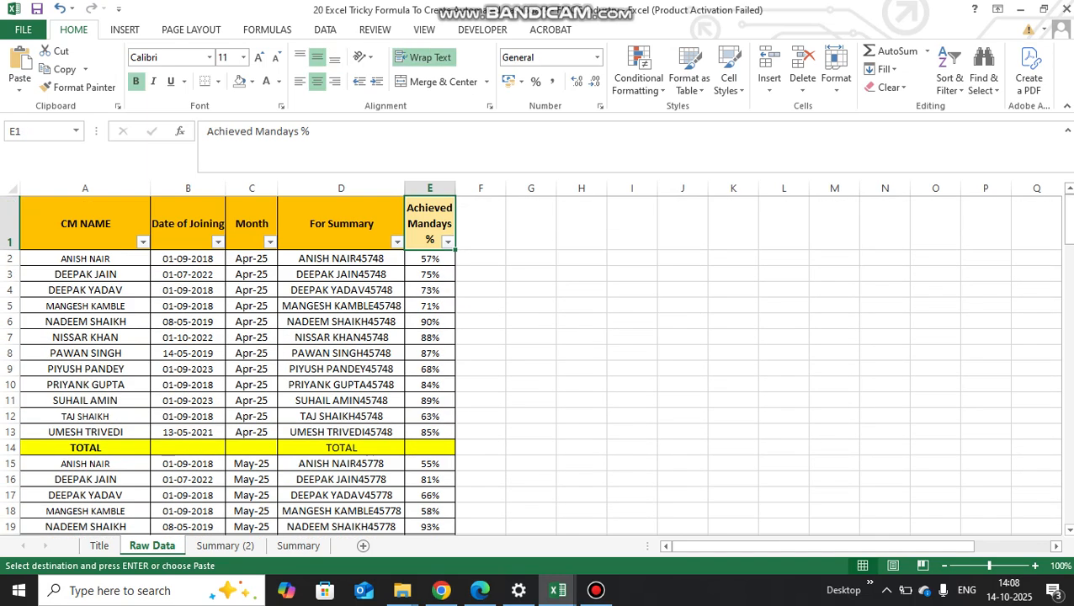
- Return to the Summary (2) sheet and review the Oct-25 header and the formula below it
key("ctrl+Page_Down")
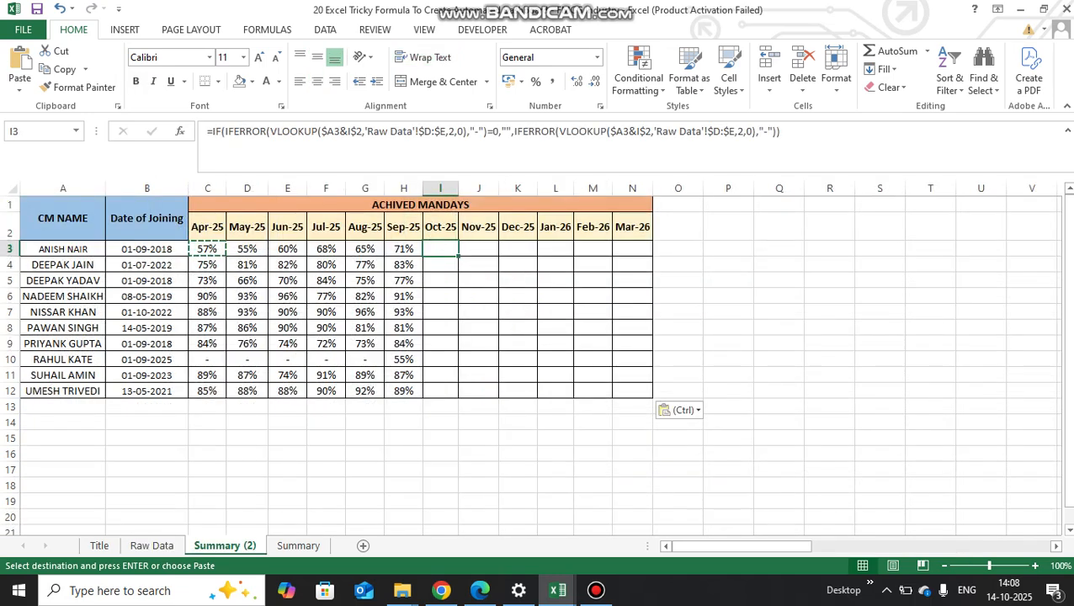
key("Down")
key("Up")
key("Down")
key("Up")
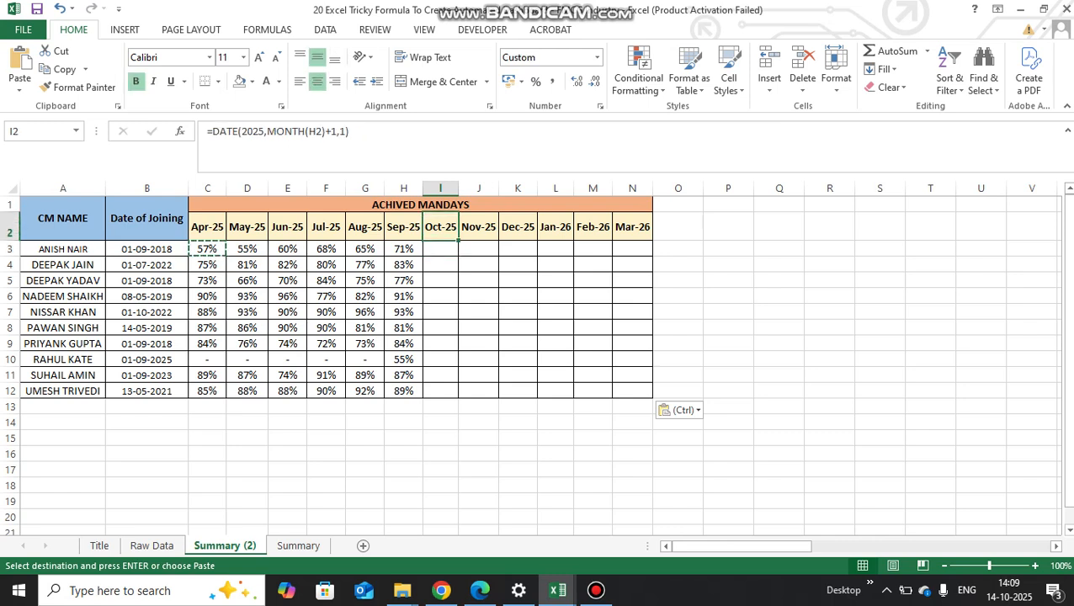
key("Down")
key("Up")
key("Down")
- Review the row 3 formulas and month headers from Apr-25 to Aug-25 on Summary (2)
key("Left")
key("Left")
key("Left")
key("Left")
key("Left")
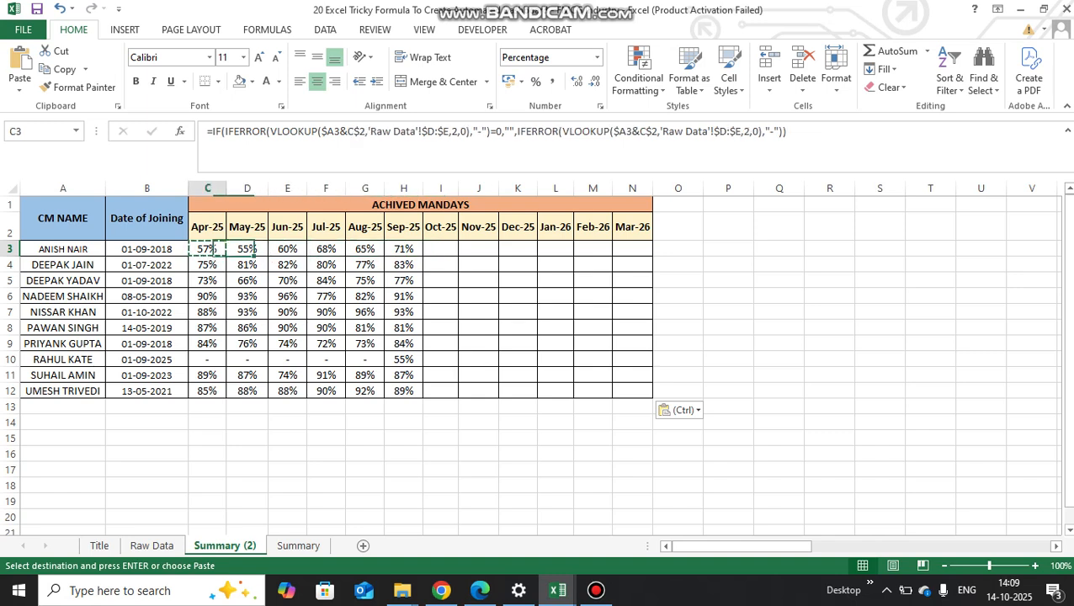
key("Left")
key("Left")
key("Left")
key("Up")
key("Down")
key("Right")
key("Right")
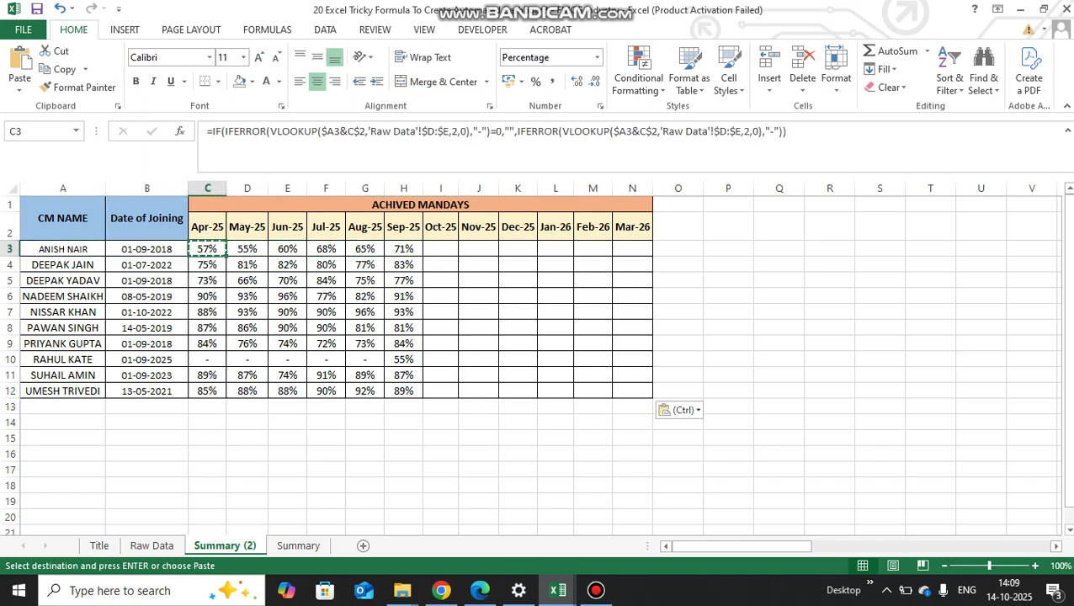
key("Up")
key("Down")
key("Right")
key("Right")
key("Right")
key("Right")
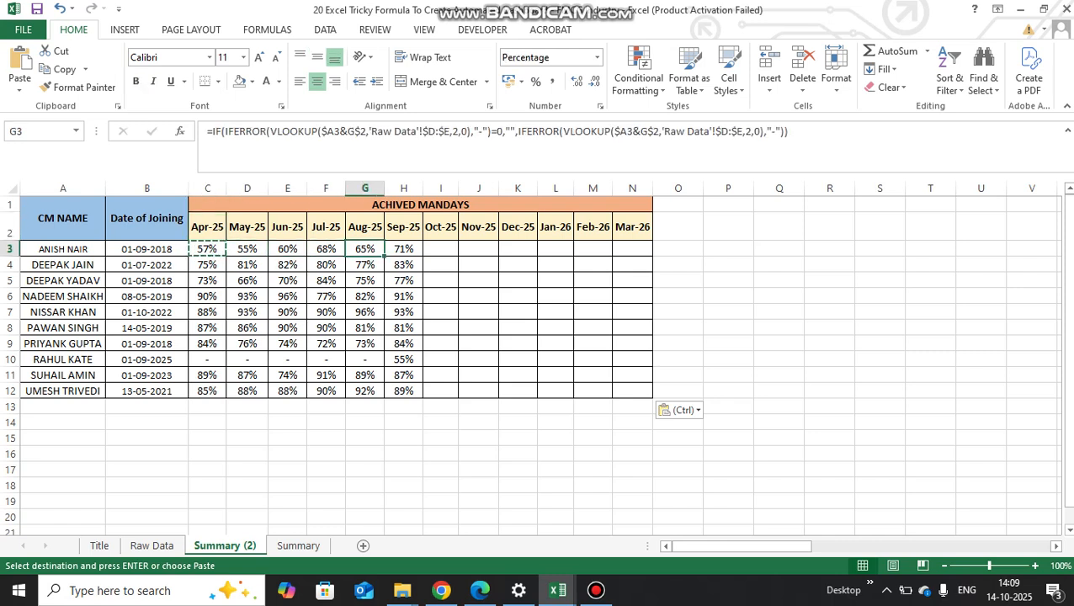
key("Up")
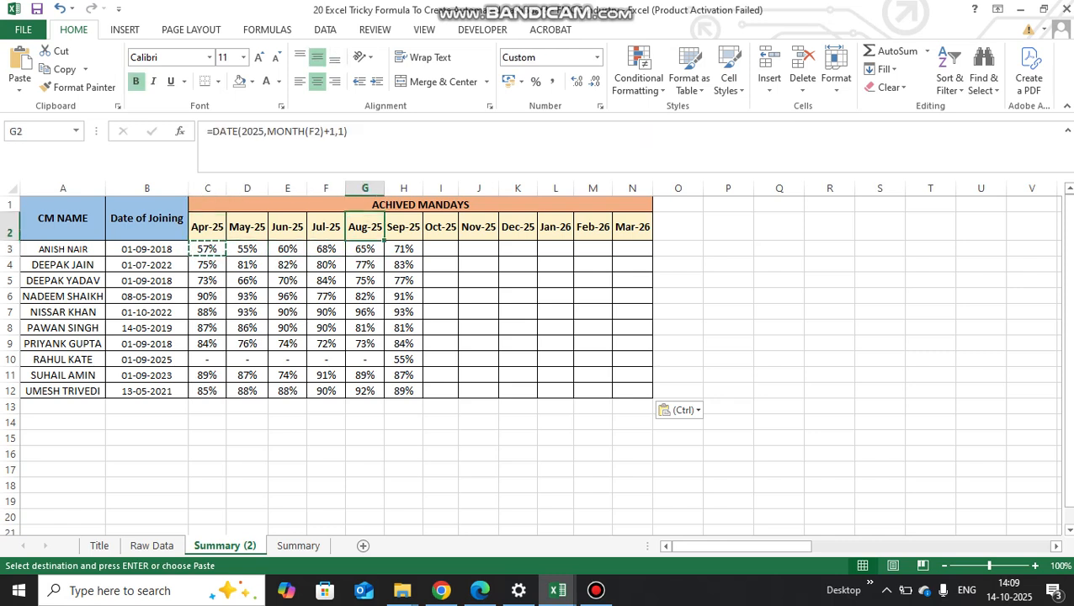